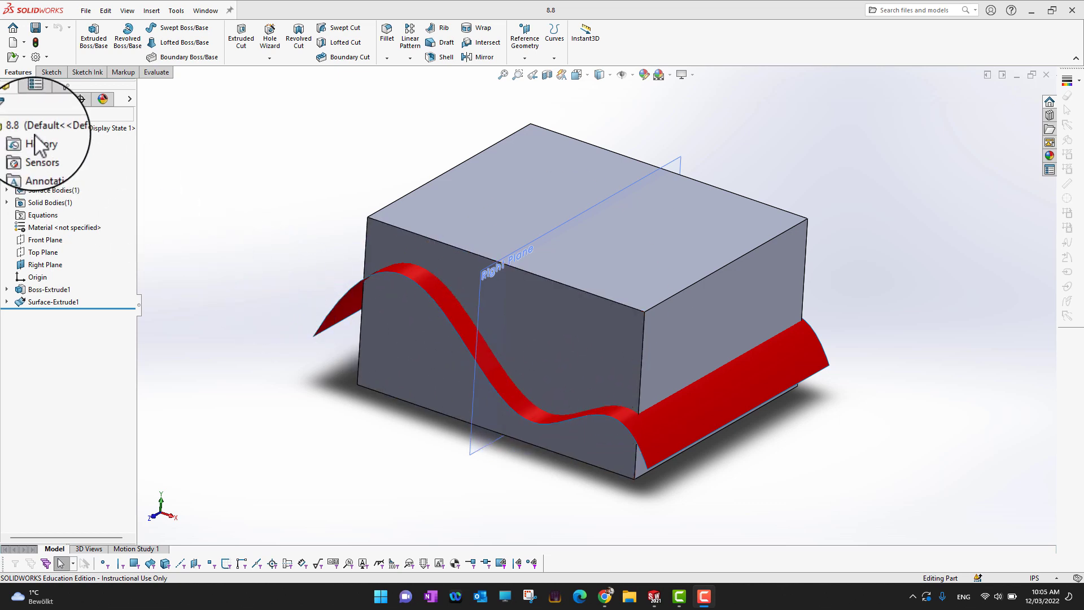
- Add the Surfaces tab to the CommandManager and switch to its surface tools
right_click(120, 75)
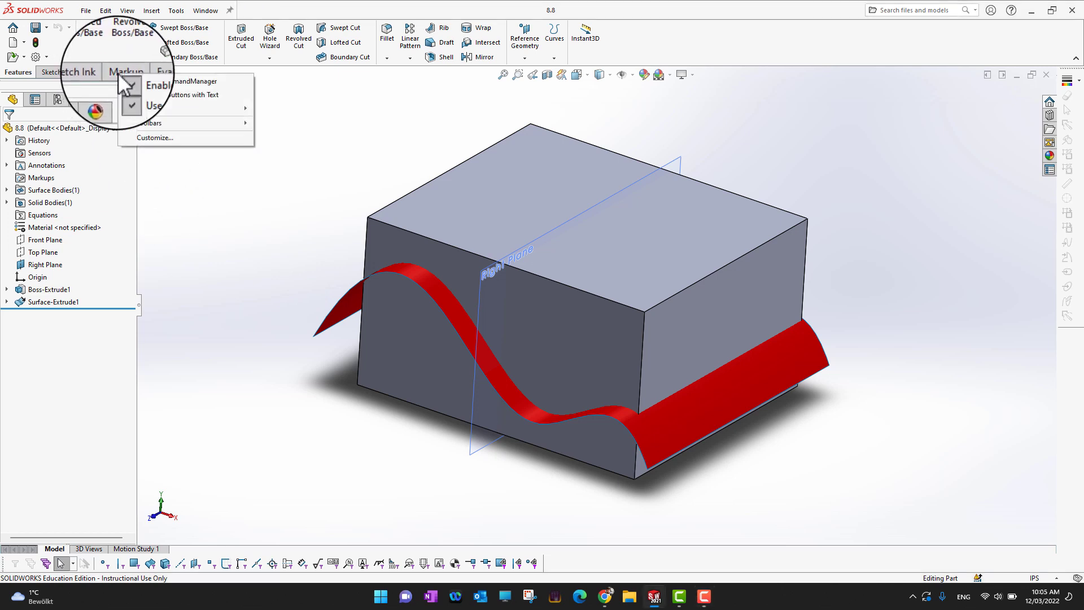
mouse_move(162, 109)
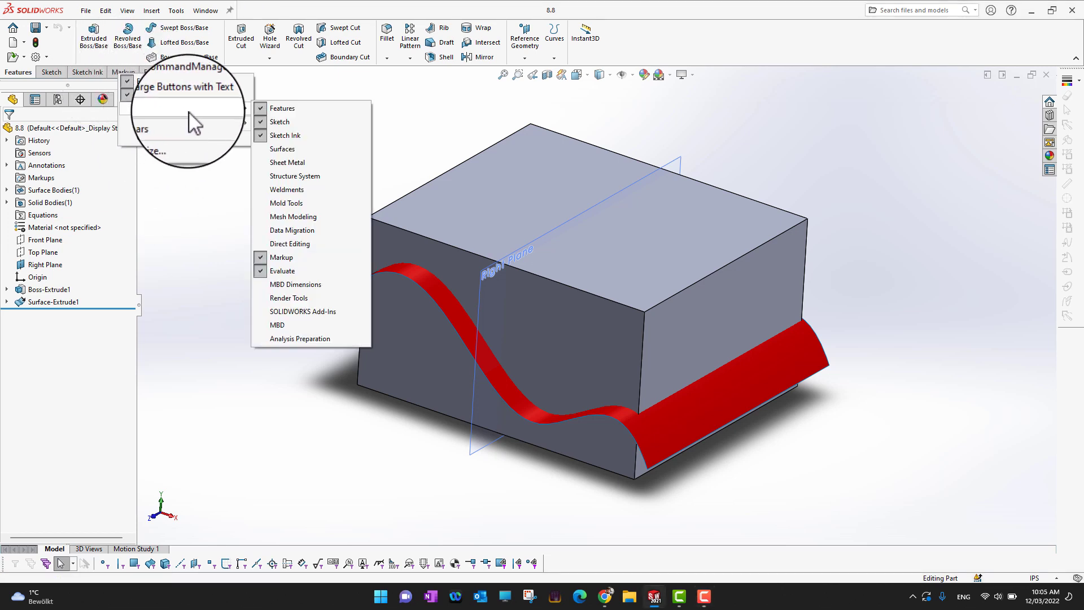
click(287, 152)
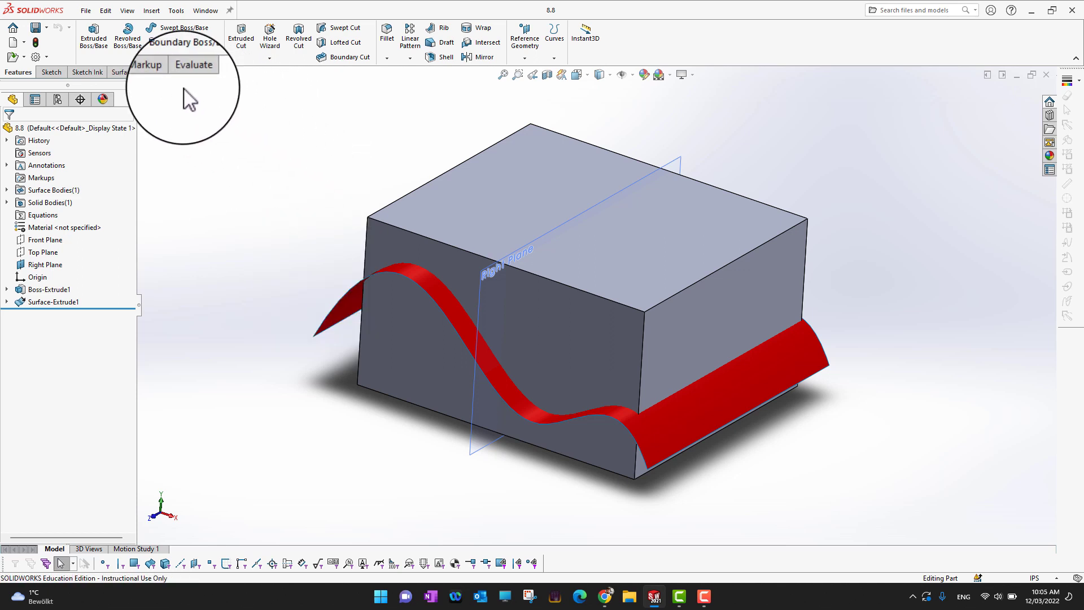
click(122, 72)
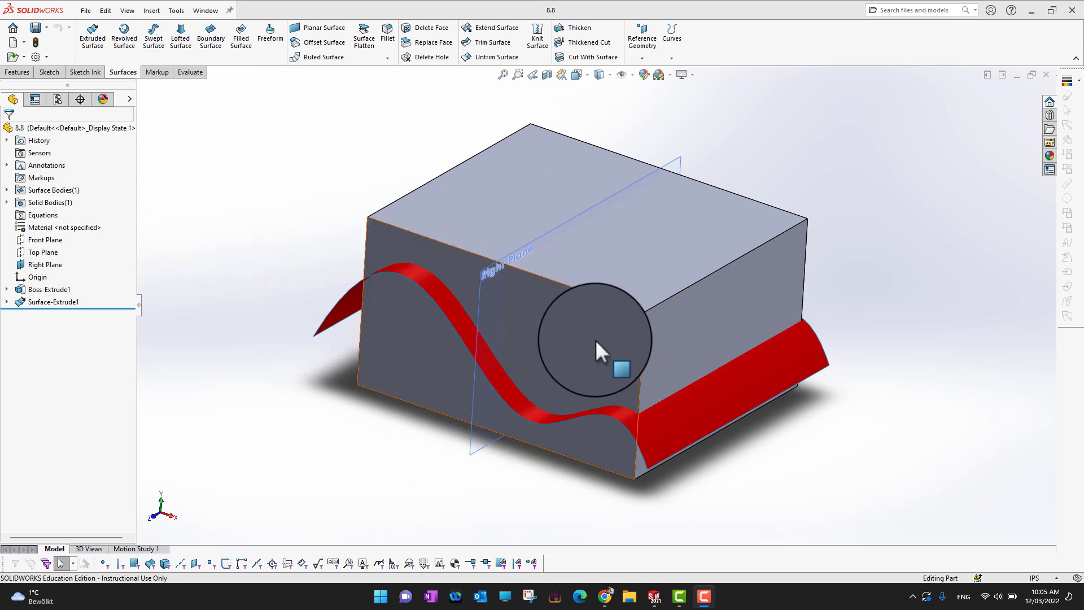
- Delete the Surface-Extrude1 feature and orbit the box to view its top face
right_click(31, 304)
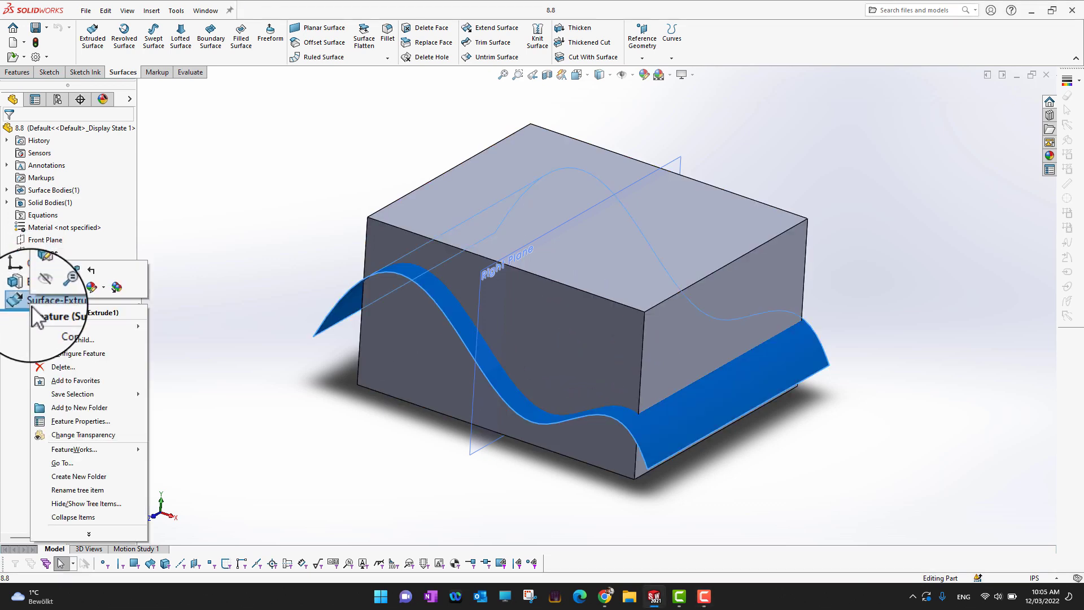
click(61, 370)
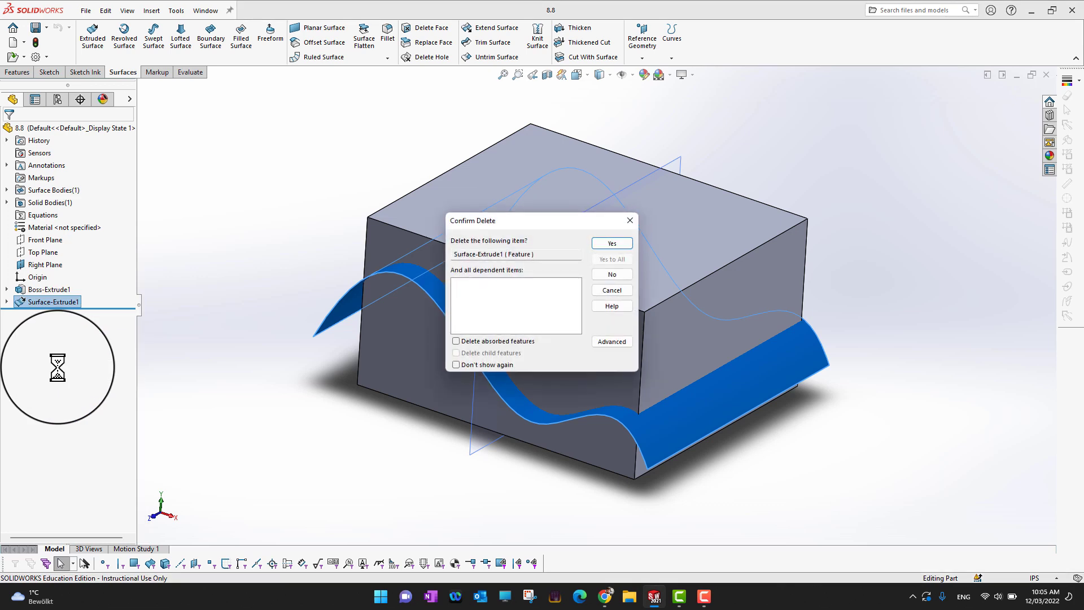
click(618, 244)
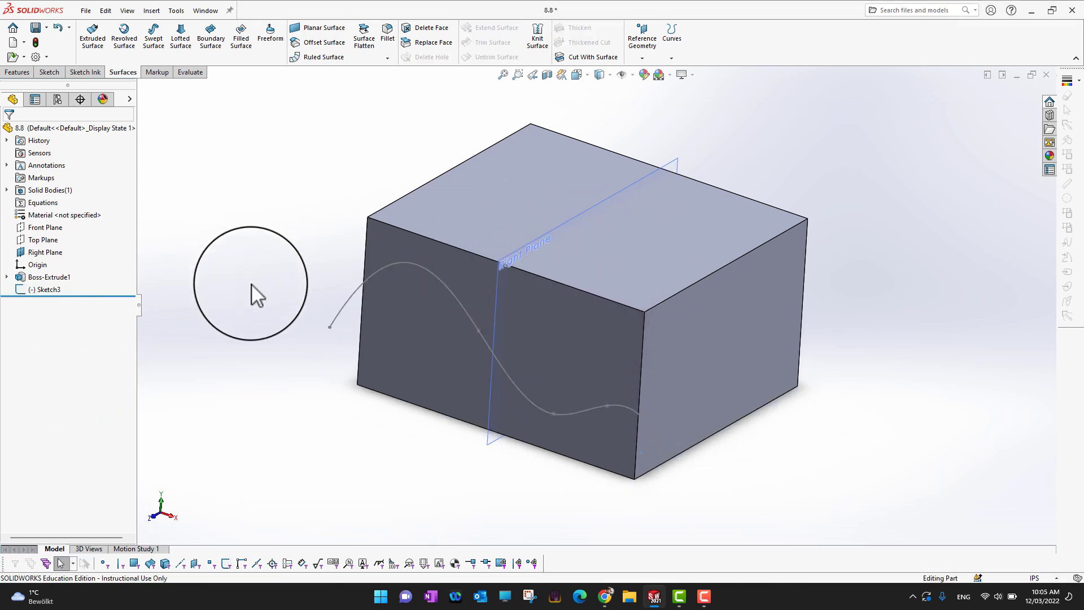
mouse_move(257, 294)
middle_down()
mouse_move(250, 281)
mouse_move(262, 289)
middle_up()
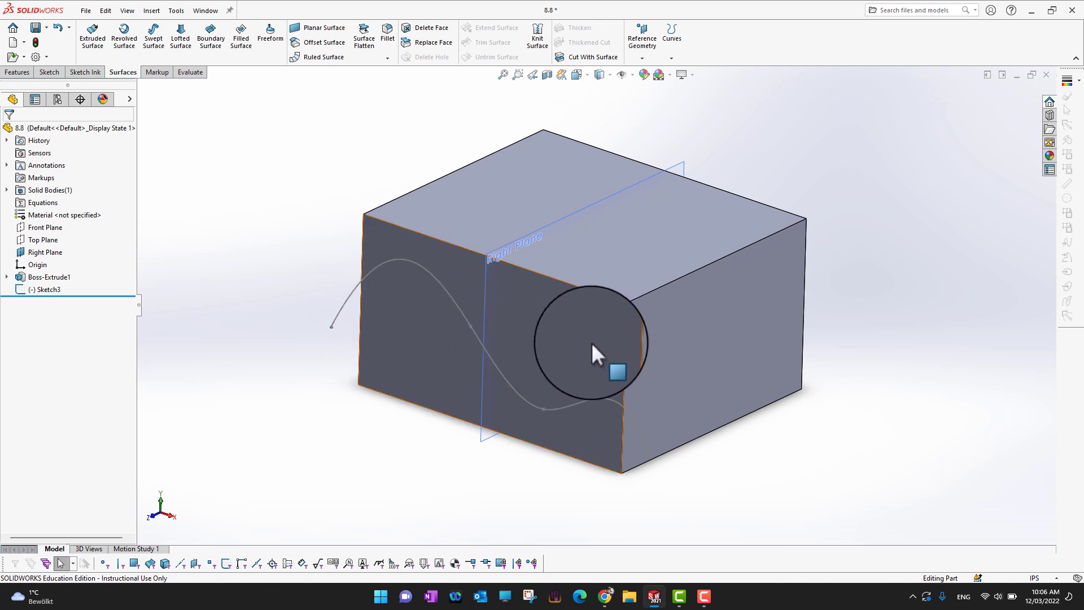
middle_drag(267, 310, 309, 259)
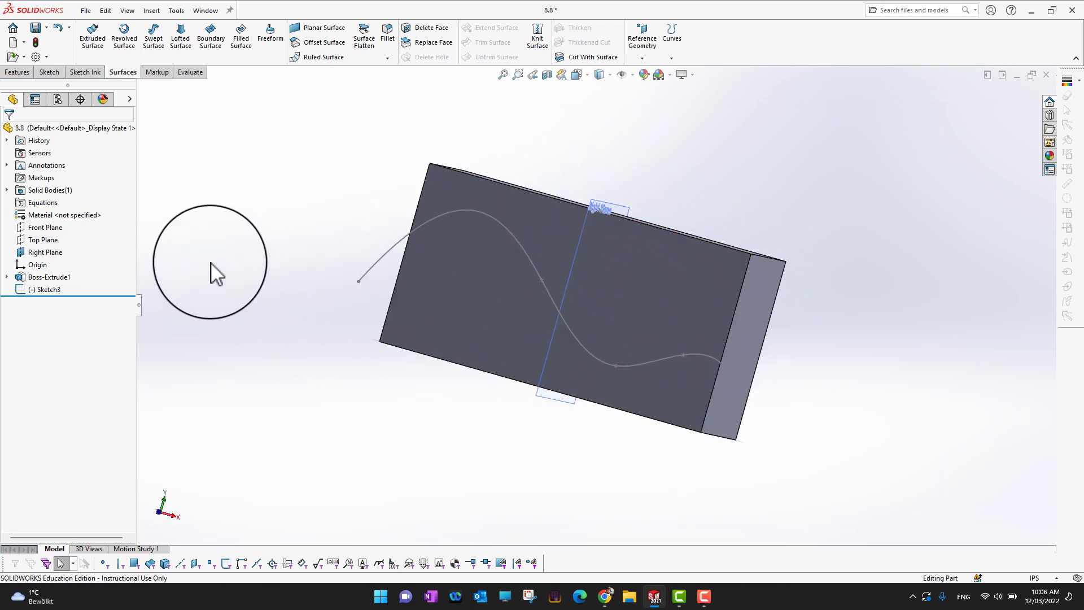
middle_drag(213, 271, 212, 339)
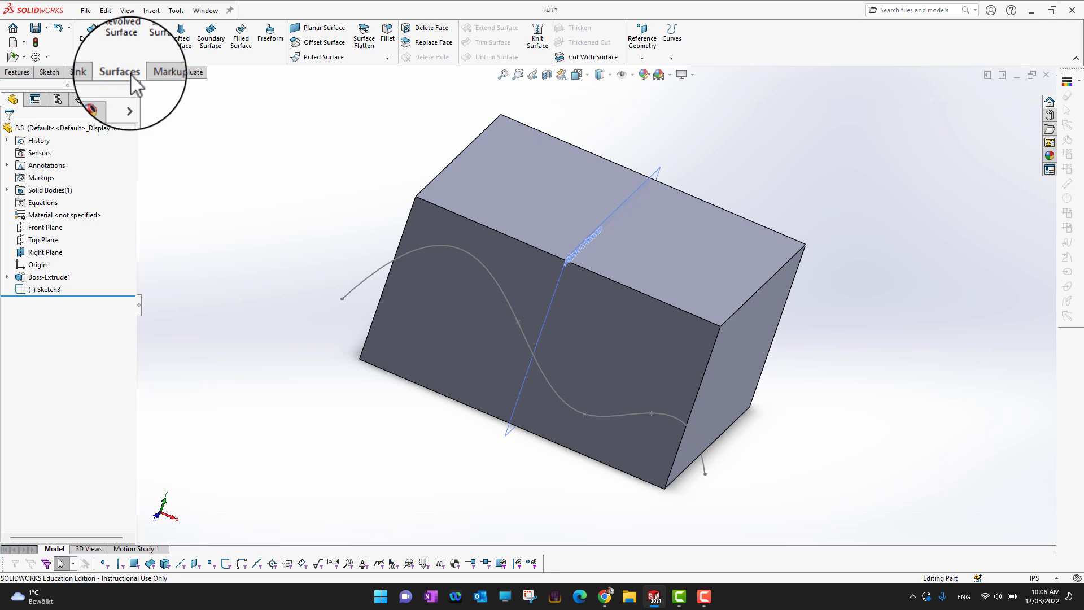
- Extrude Sketch3 into a surface, 1.80in in Direction 1 and 6.60in in Direction 2
click(90, 45)
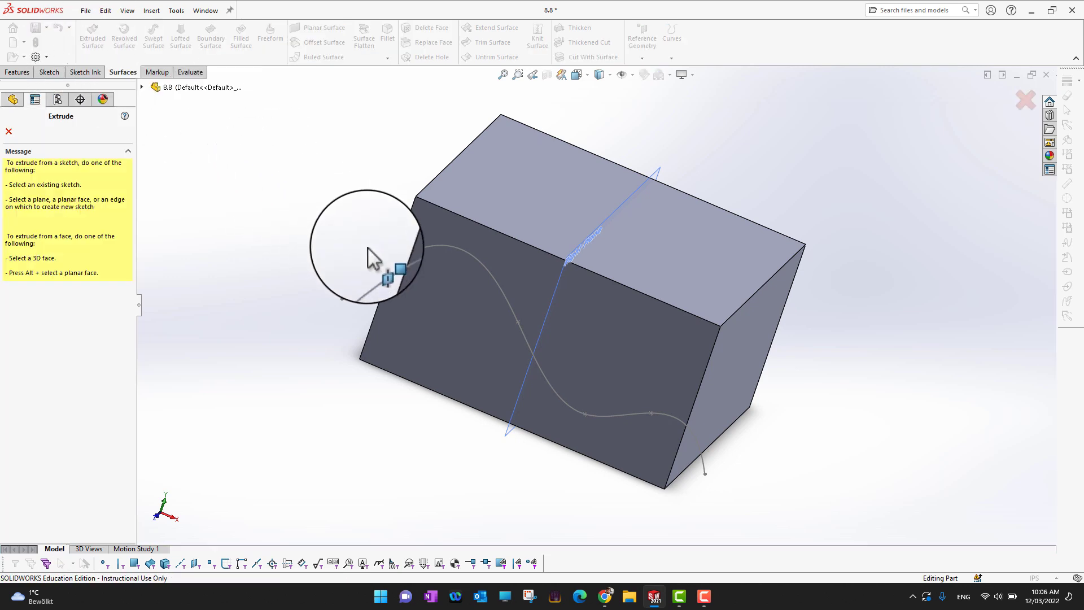
key(Escape)
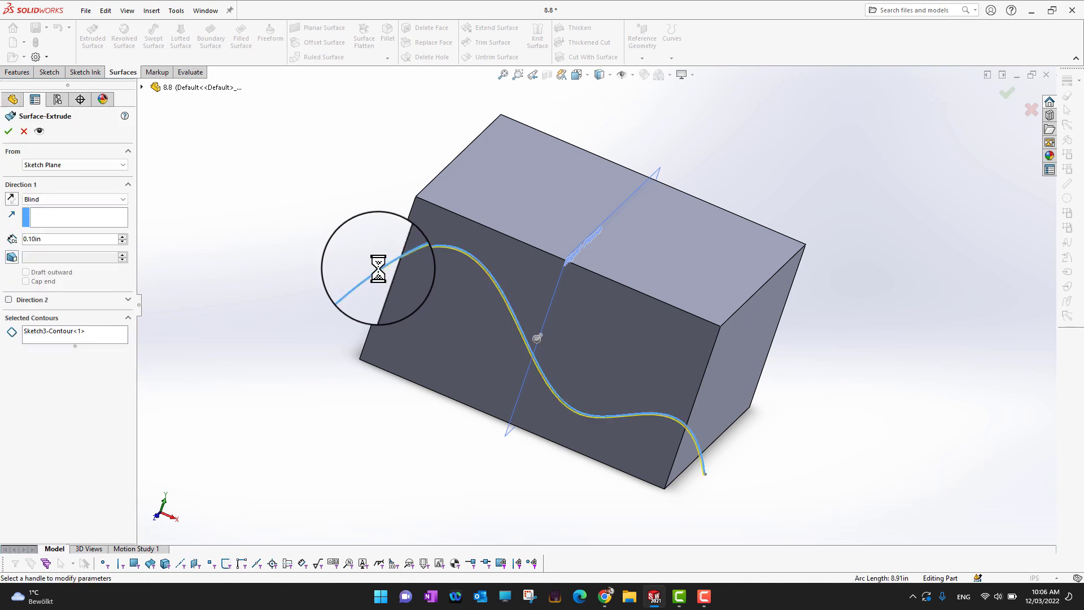
mouse_move(251, 316)
middle_down()
mouse_move(260, 276)
mouse_move(247, 290)
middle_up()
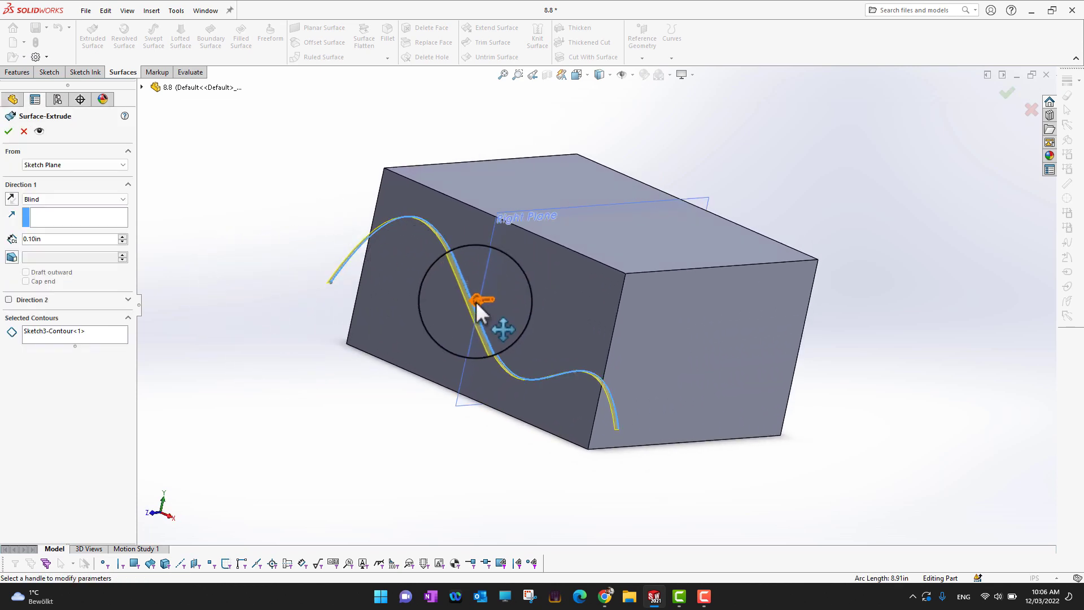
drag(475, 301, 453, 311)
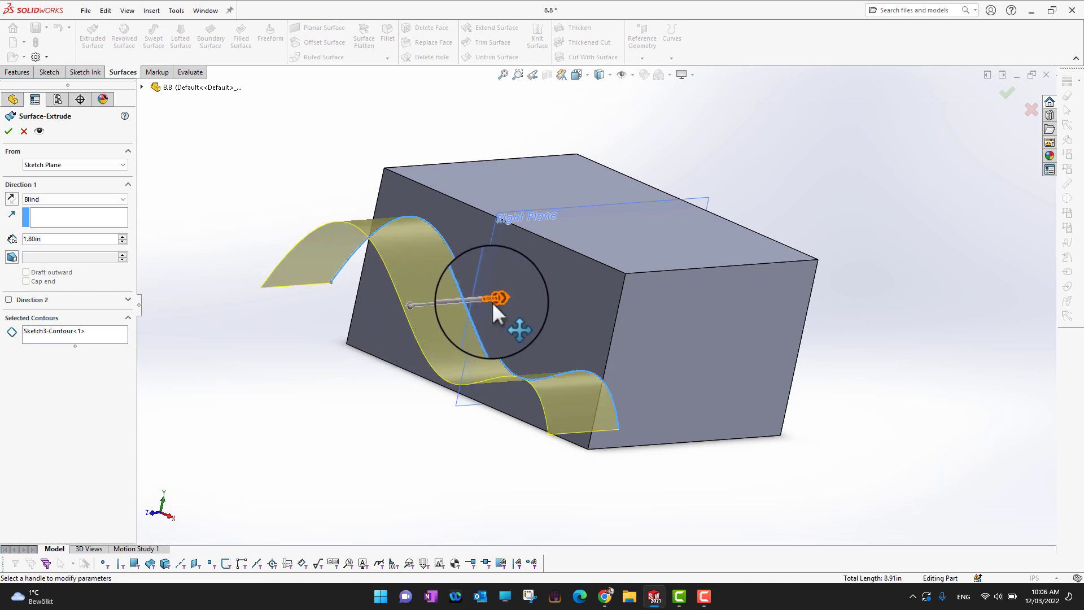
middle_drag(356, 169, 311, 194)
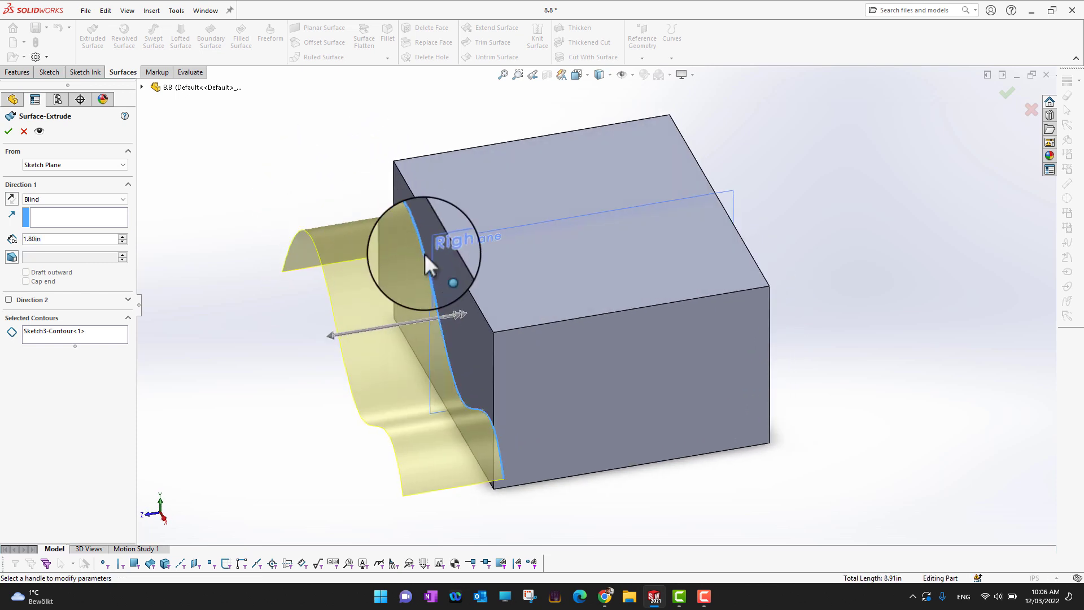
click(458, 313)
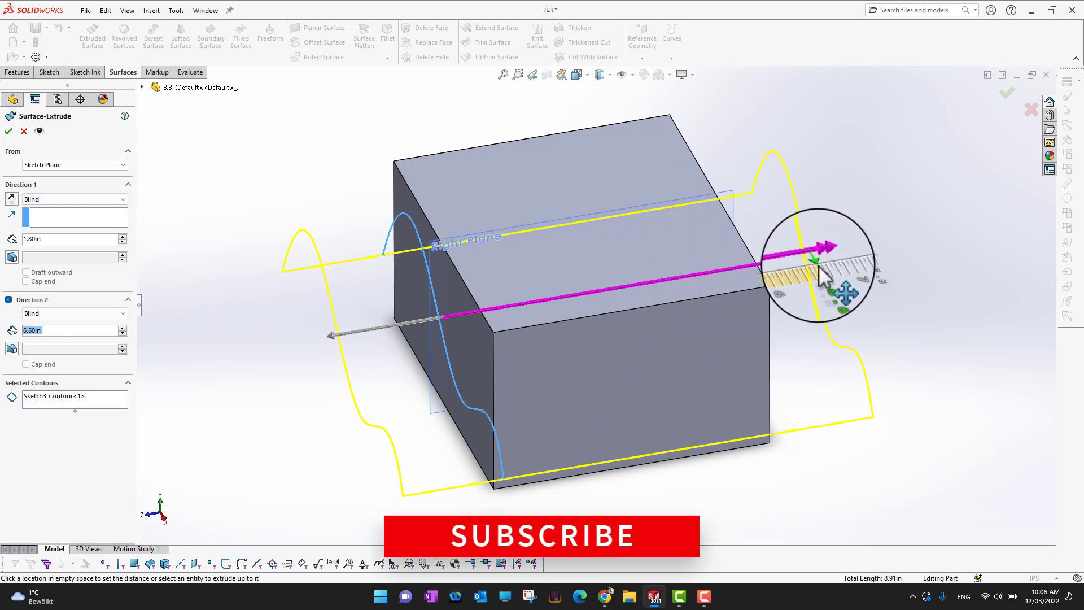
click(822, 278)
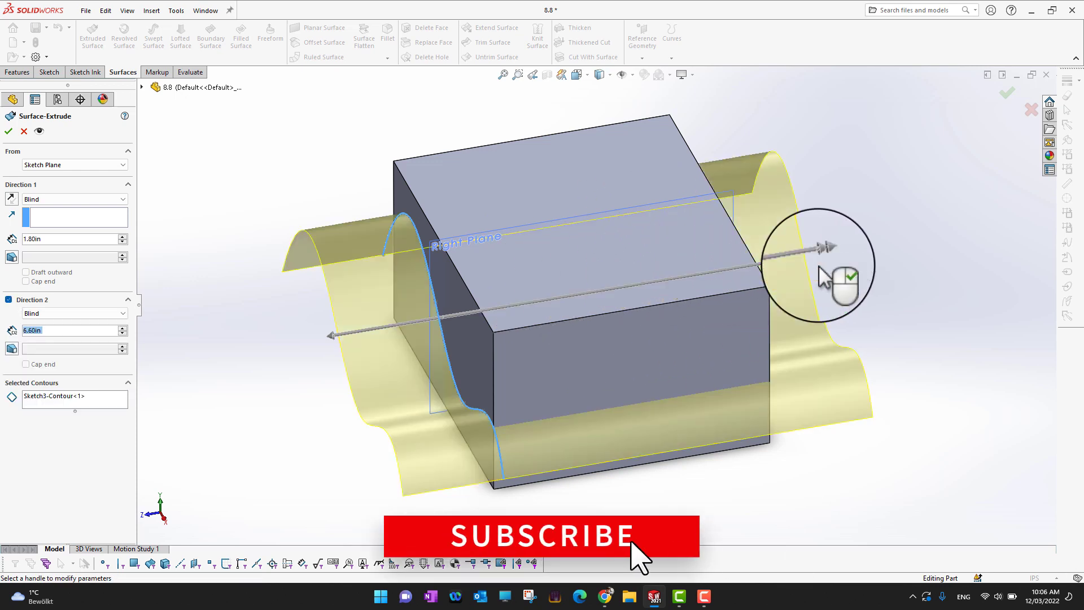
click(10, 130)
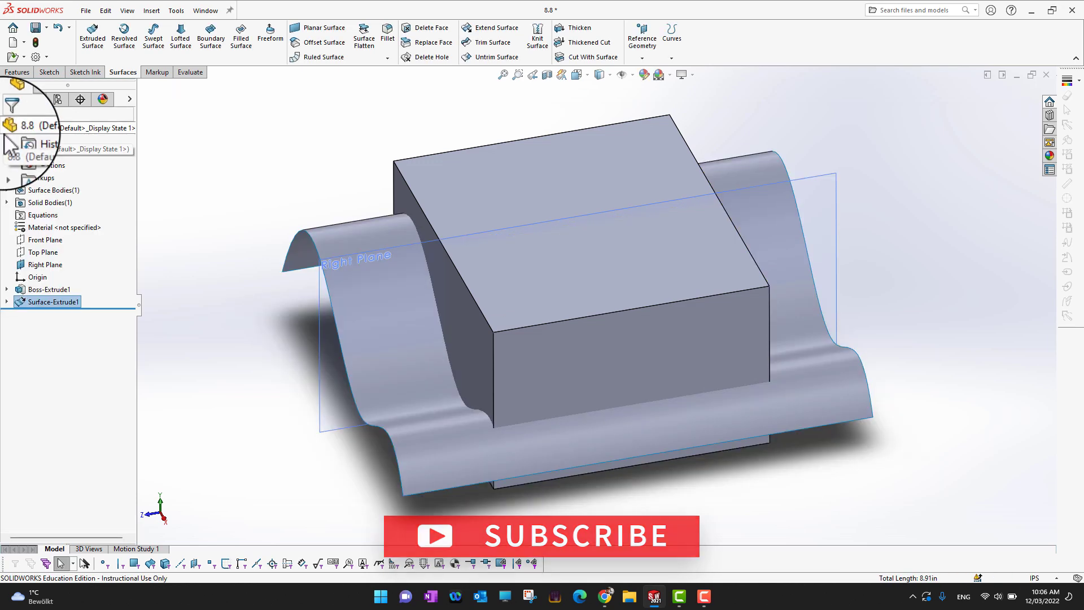
- Give Surface-Extrude1 a red appearance using the red swatch
middle_drag(249, 375, 394, 324)
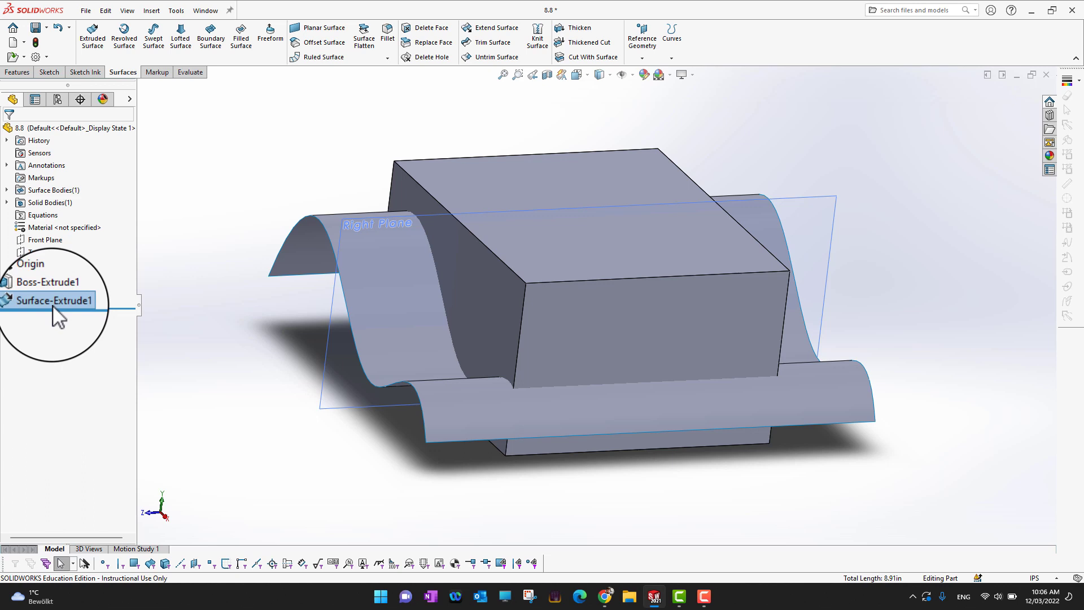
click(644, 82)
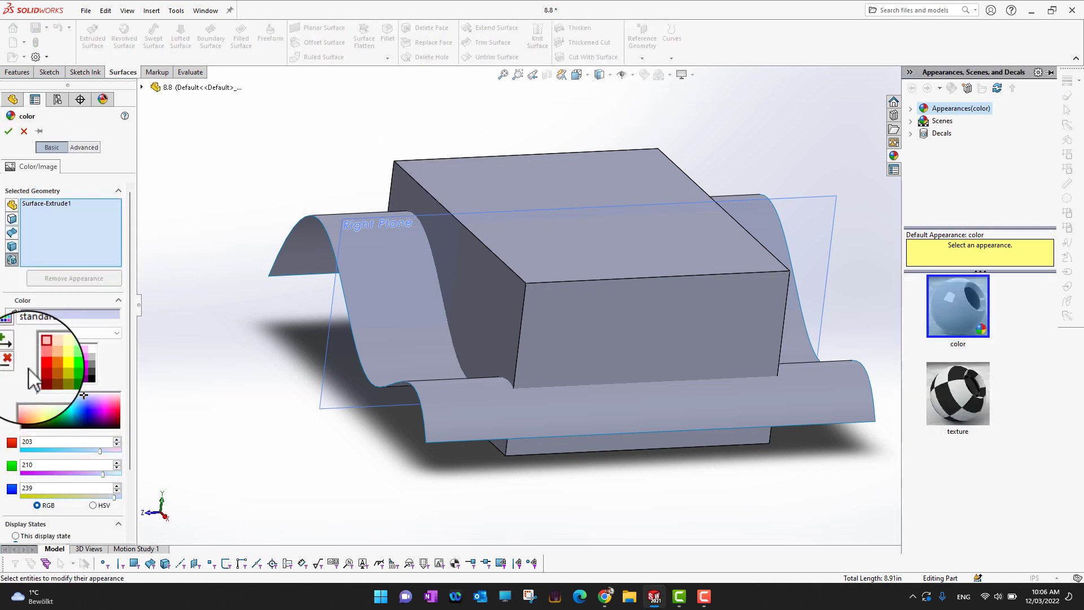
click(41, 364)
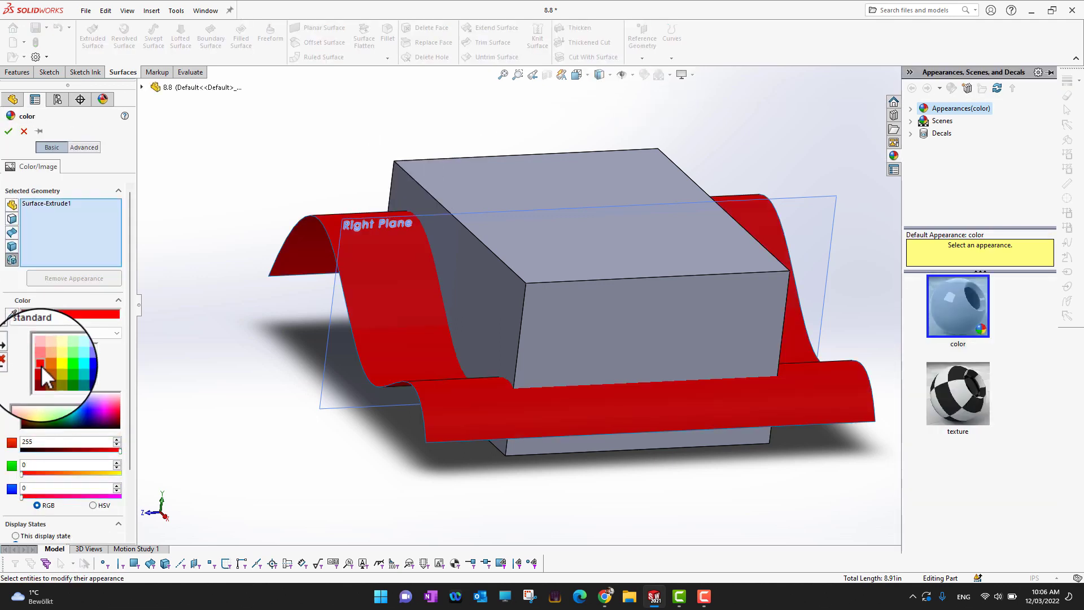
click(10, 132)
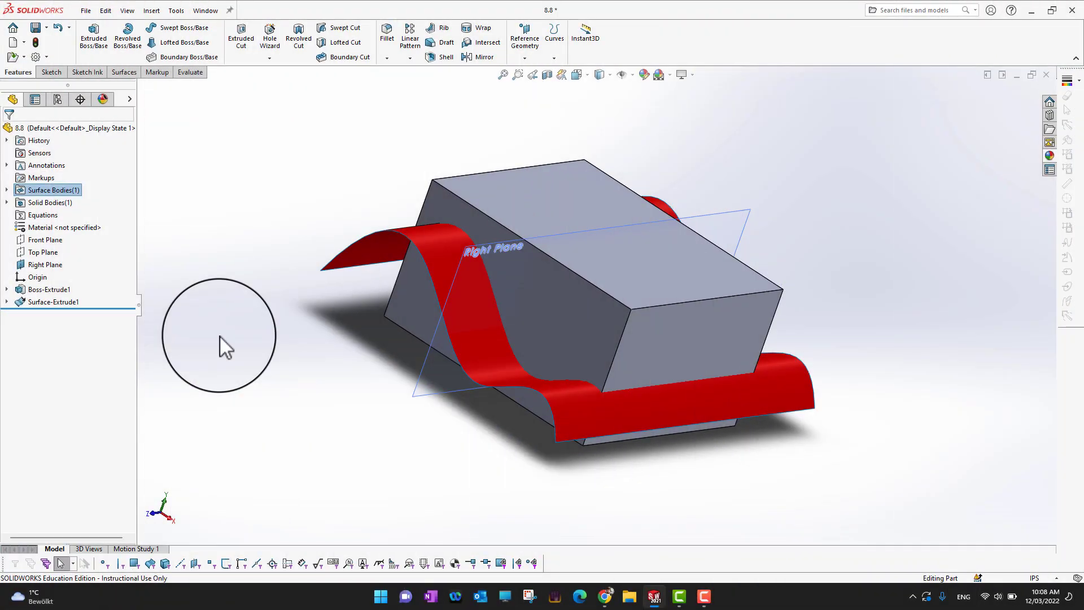
- Expand Solid Bodies and Surface Bodies, selecting Boss-Extrude1 and Surface-Extrude1
click(6, 202)
click(61, 215)
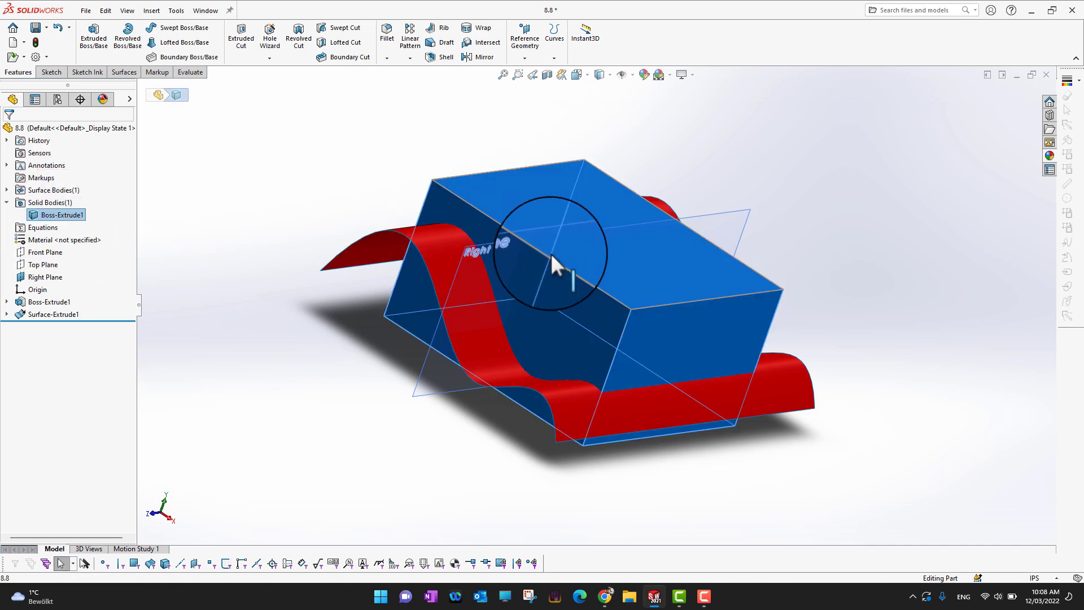
click(6, 190)
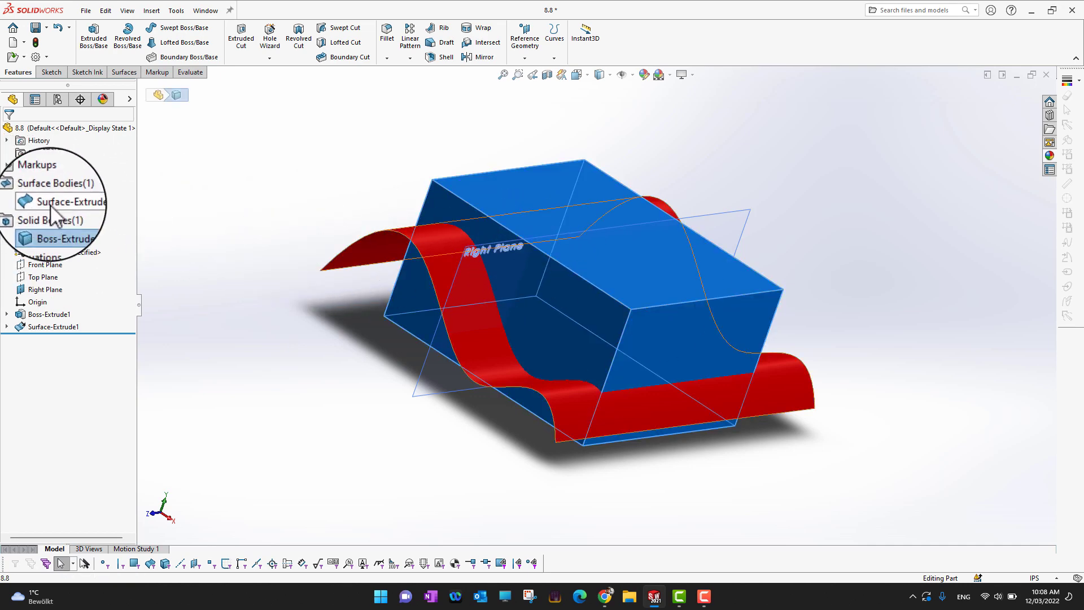
click(52, 203)
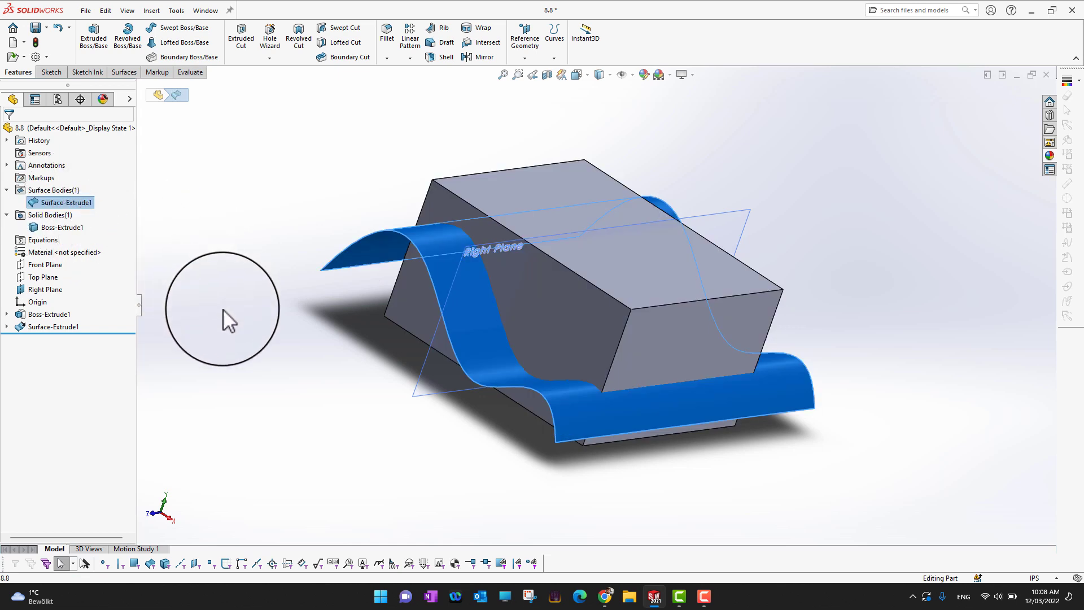
- Clear the selection, collapse both body folders, and start an Intersect feature
click(222, 311)
click(7, 215)
click(7, 190)
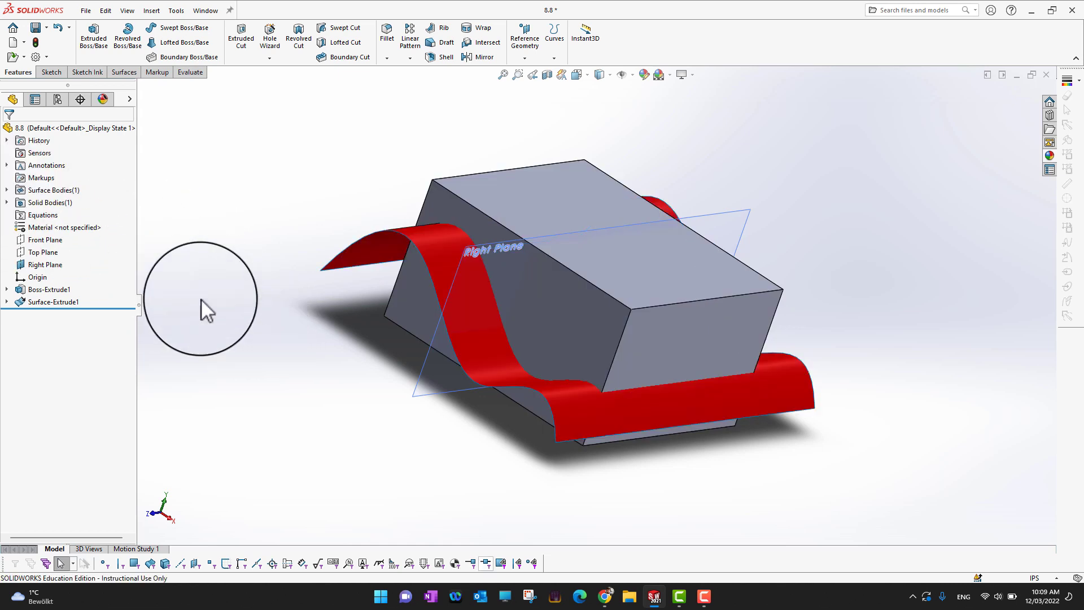
click(485, 49)
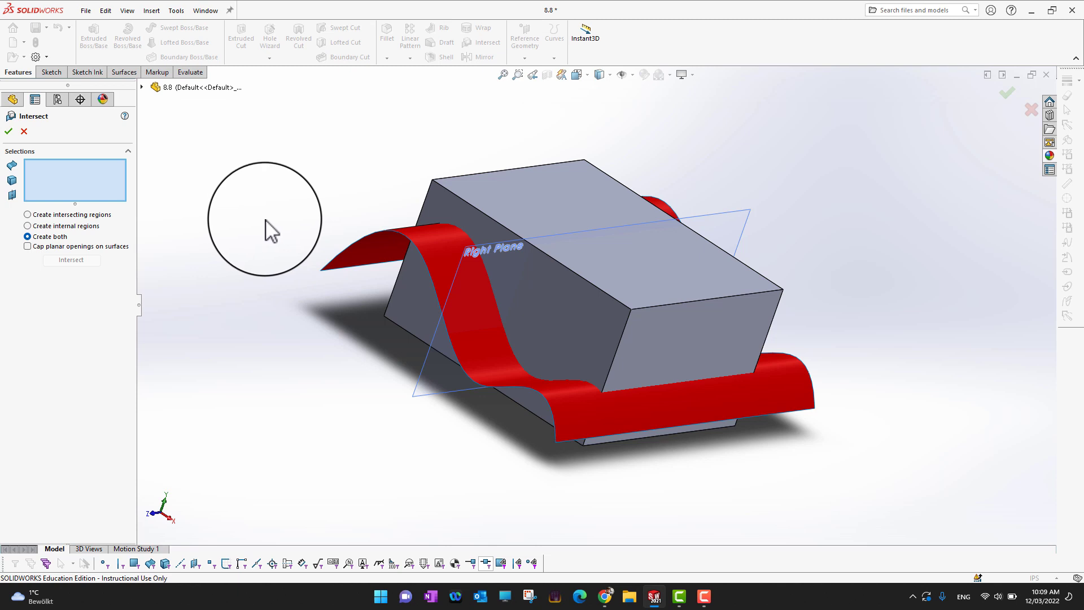
- Intersect Boss-Extrude1 with Surface-Extrude1, computing Region 1 and Region 2
click(584, 297)
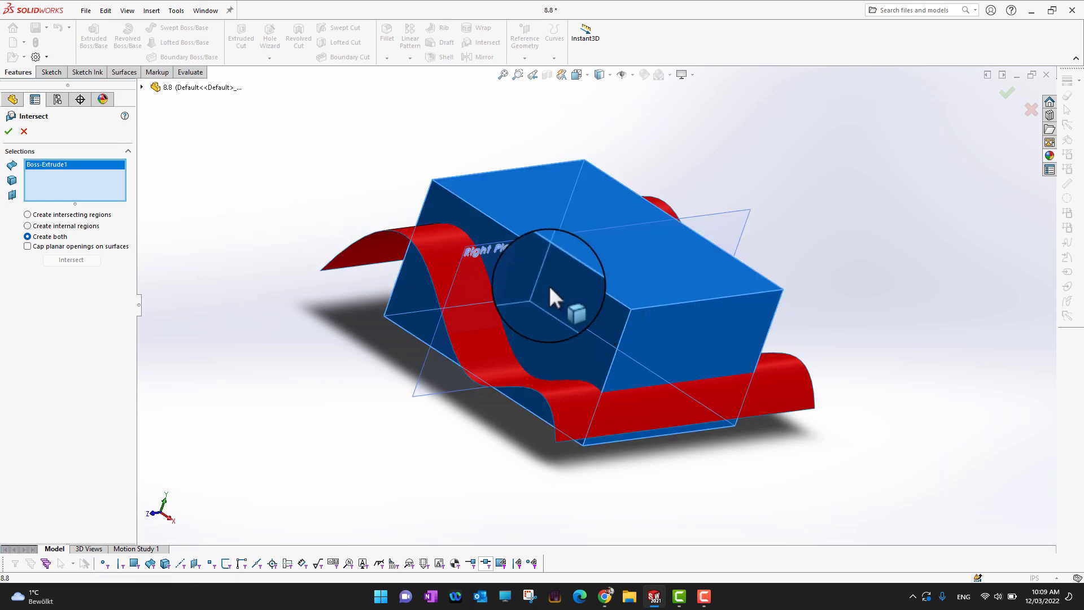
click(436, 243)
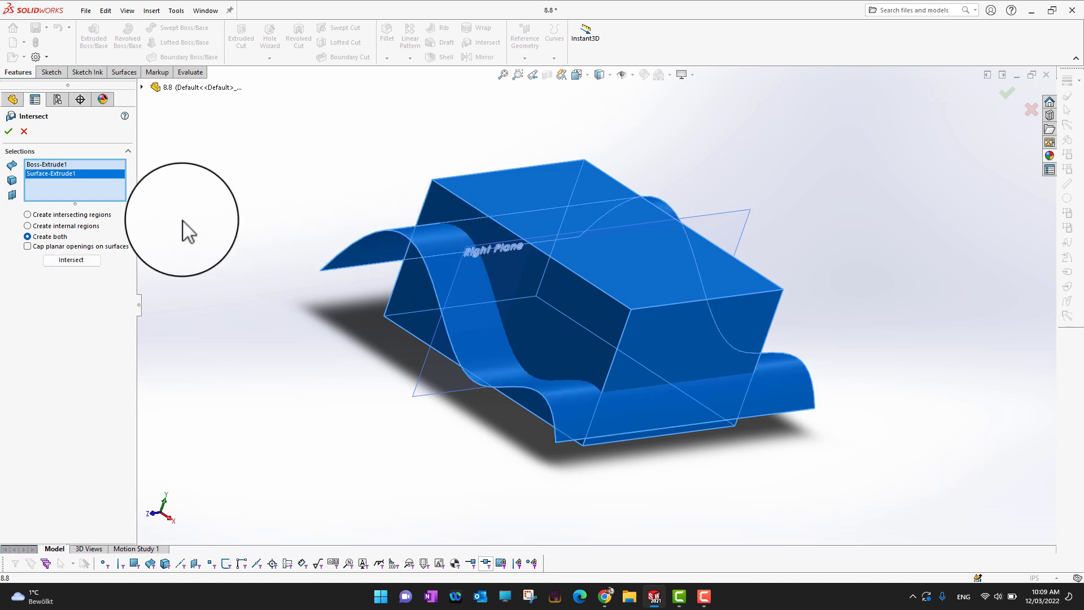
click(72, 259)
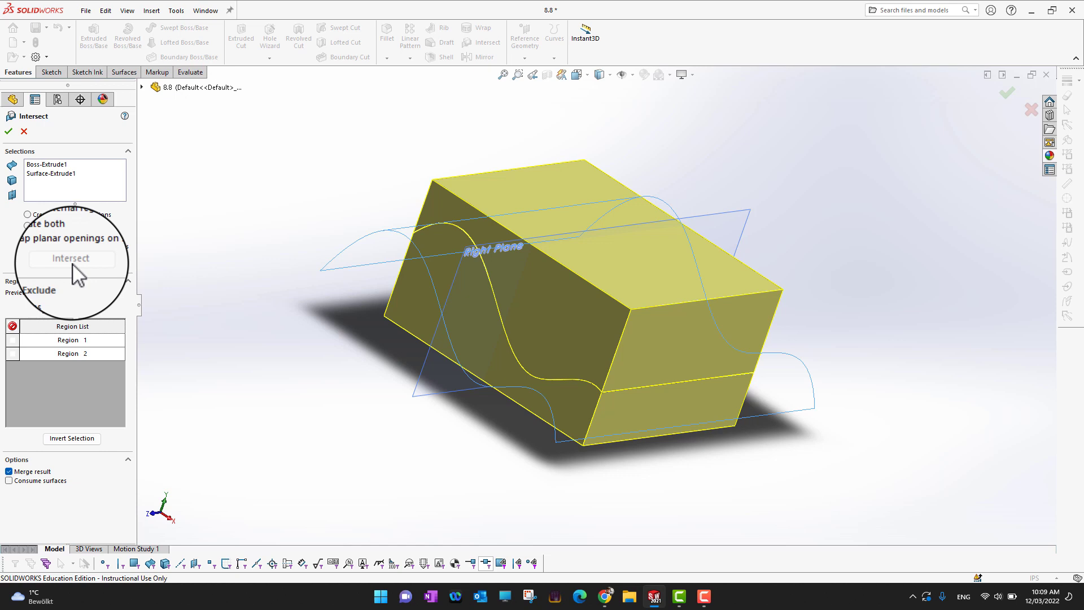
middle_drag(864, 472, 832, 477)
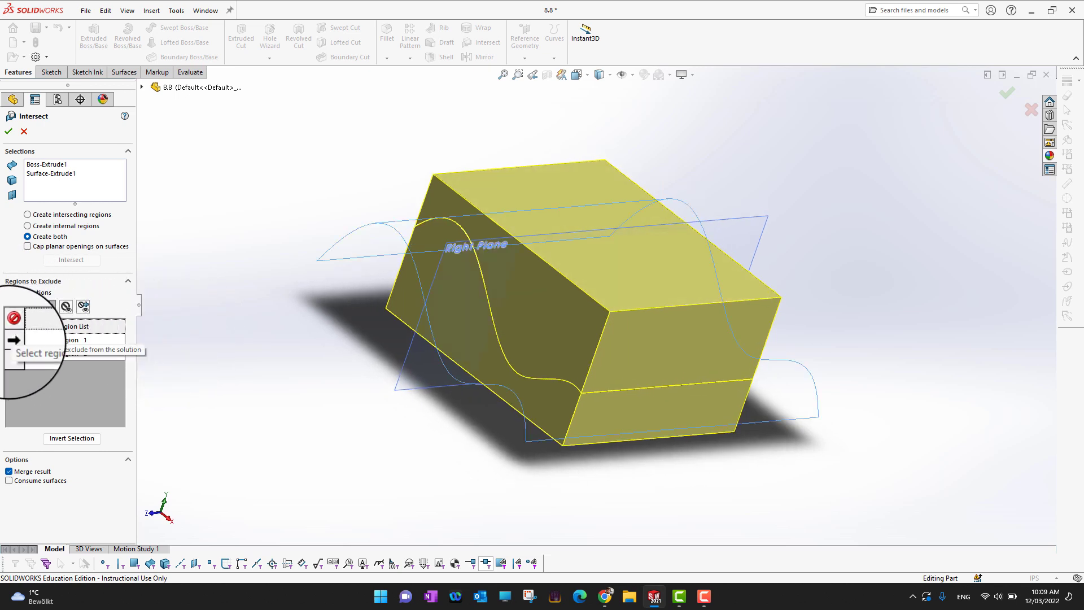
- Toggle Region 1's exclusion on and off, then exclude Region 2 to preview the wavy-topped block
click(11, 340)
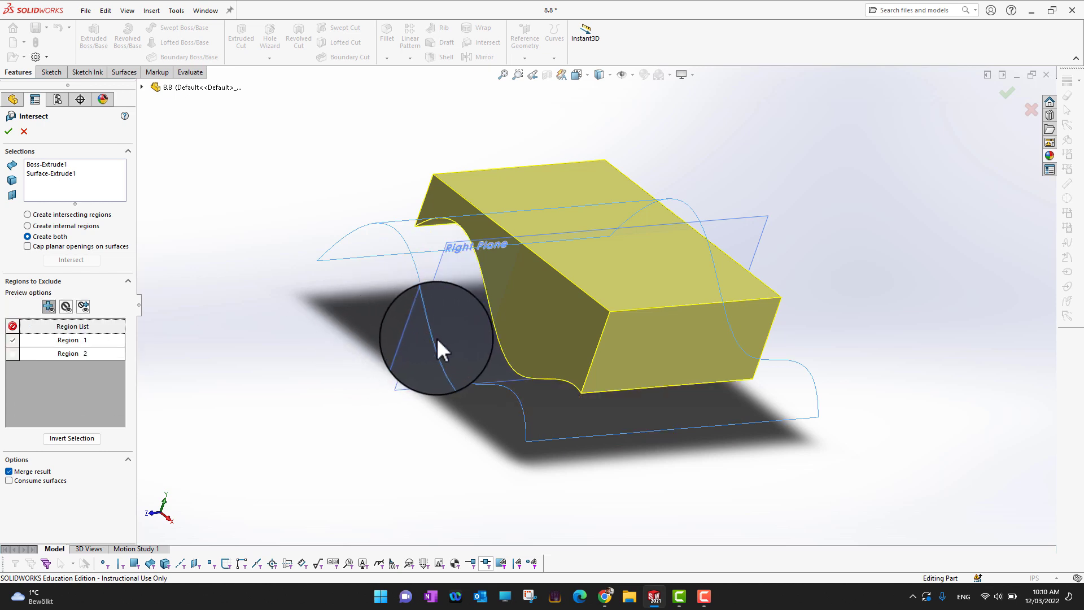
click(12, 339)
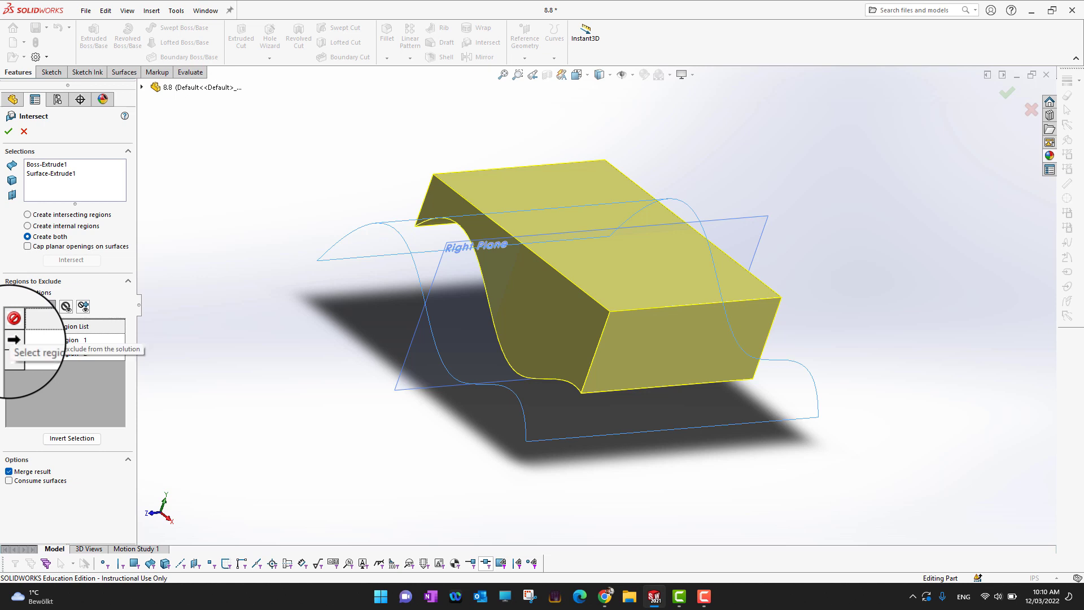
click(12, 339)
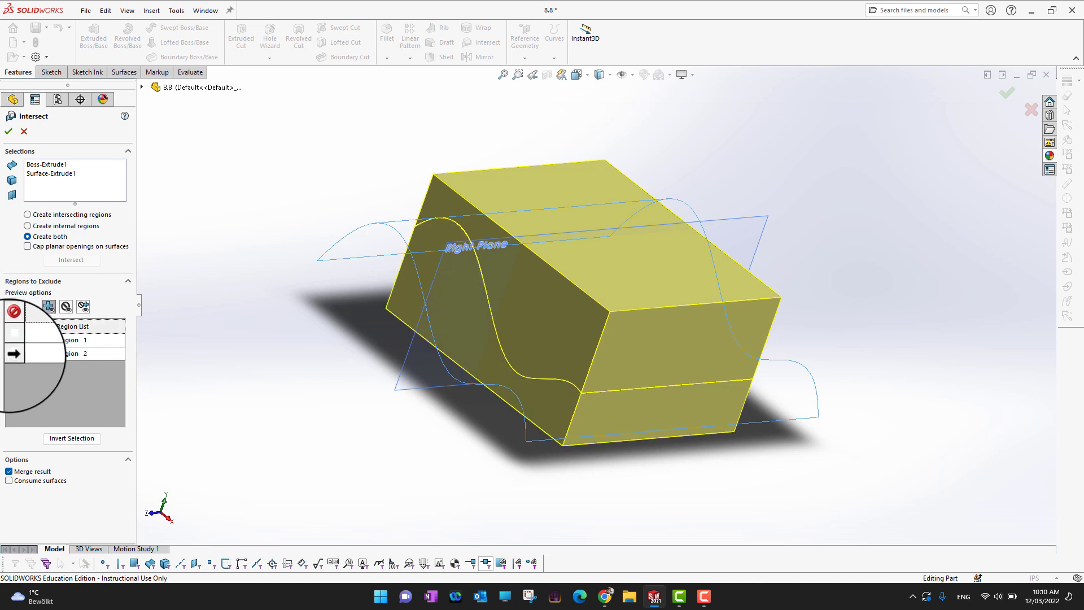
click(13, 354)
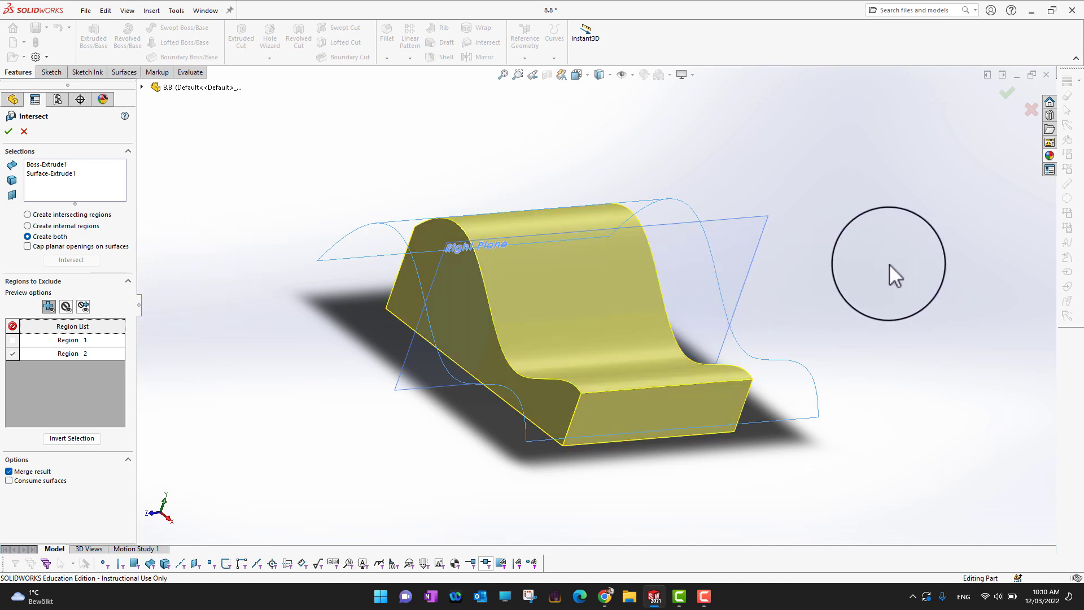
mouse_move(889, 263)
middle_down()
mouse_move(824, 329)
mouse_move(936, 283)
mouse_move(865, 213)
mouse_move(886, 310)
mouse_move(822, 211)
mouse_move(909, 222)
mouse_move(897, 249)
middle_up()
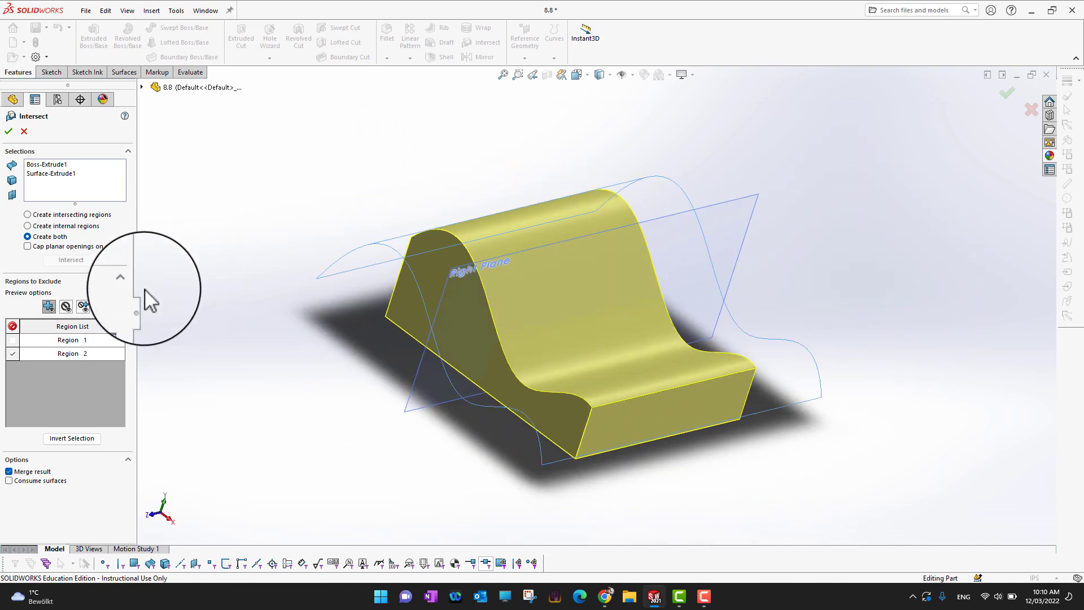
- Re-include Region 2 and check the single Intersect1 body under Solid Bodies
click(12, 353)
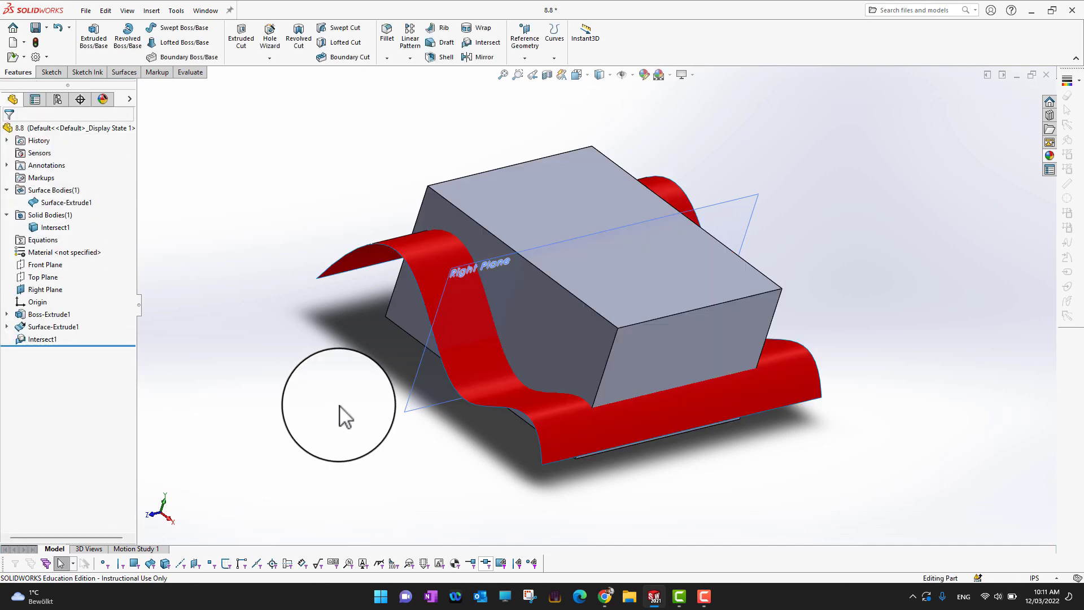
click(6, 190)
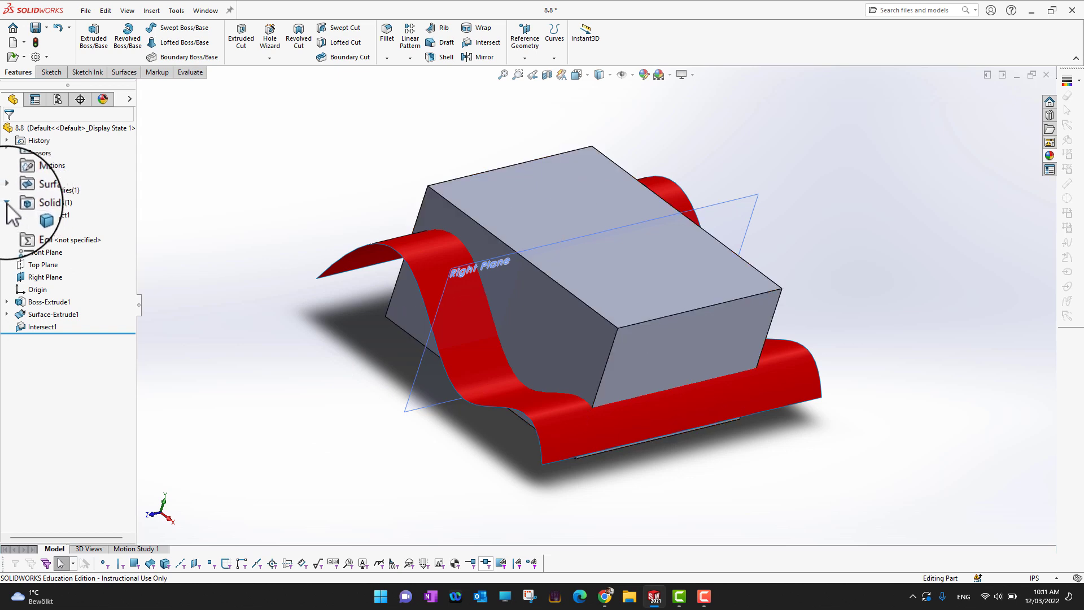
click(7, 203)
click(38, 203)
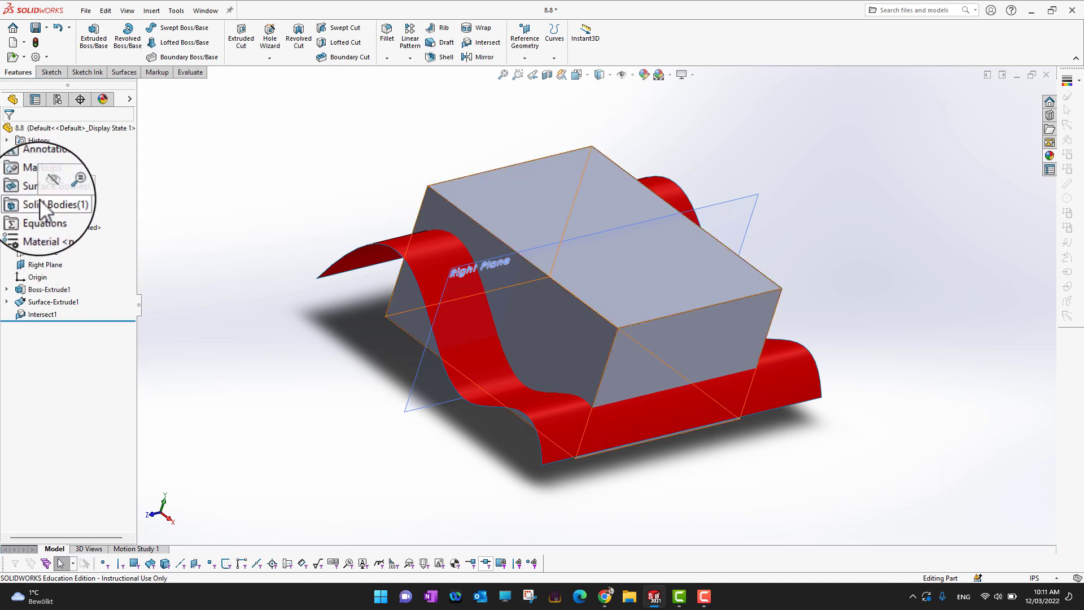
click(7, 203)
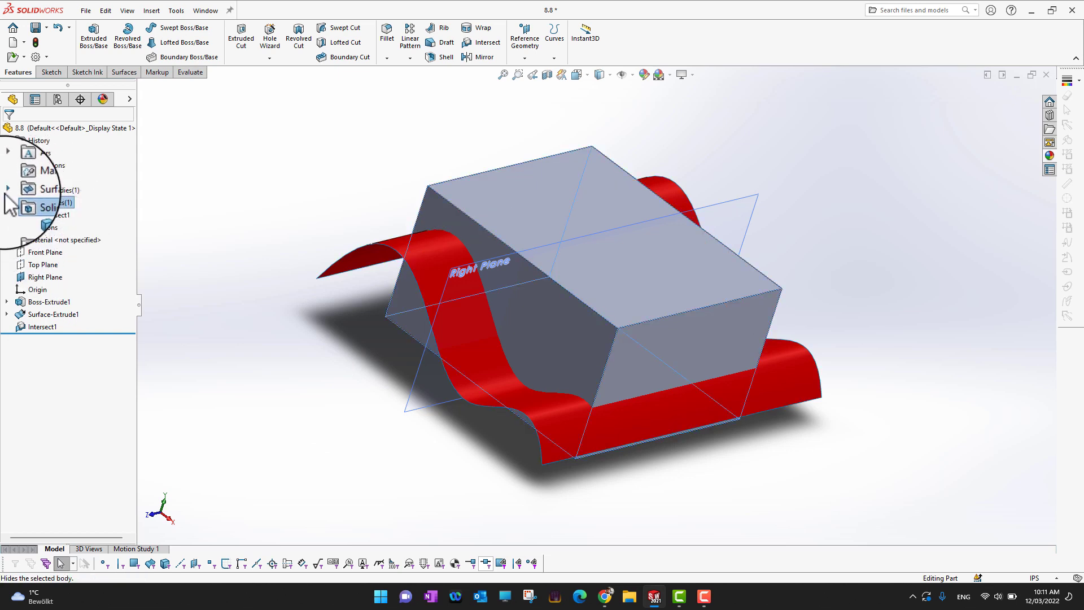
- Select the Intersect1 feature and reopen it with Edit Feature
click(7, 189)
click(250, 299)
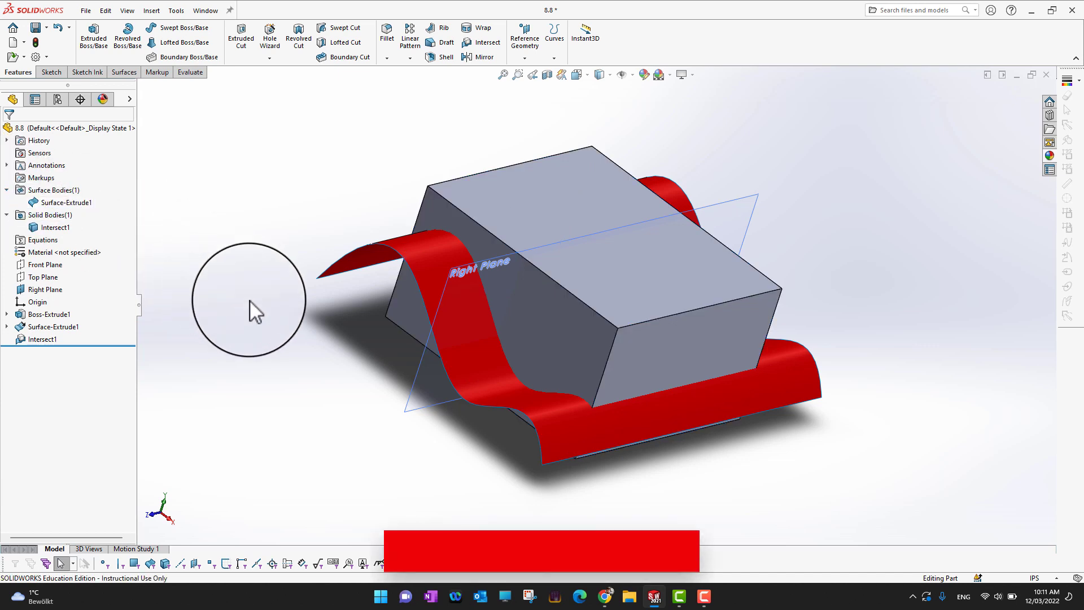
click(28, 340)
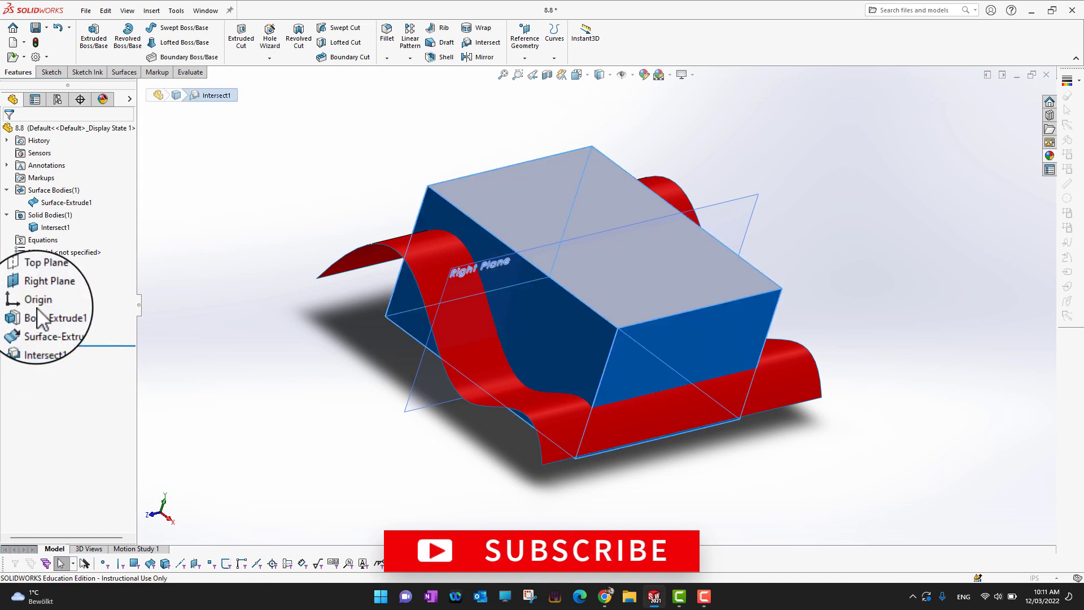
click(40, 314)
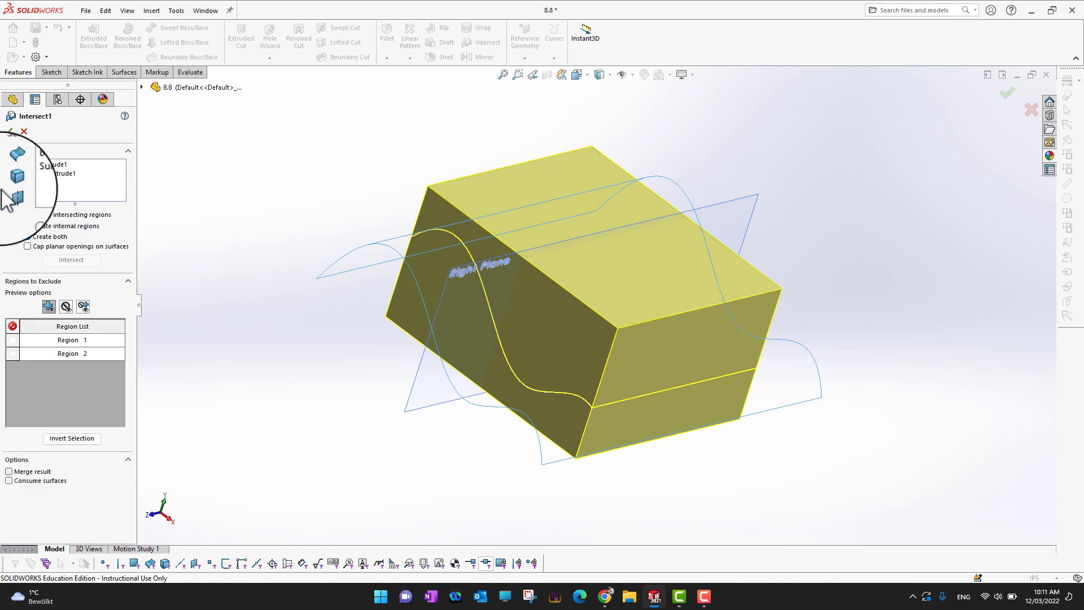
- Rebuild Intersect1 with Merge result off, yielding bodies Intersect1[1] and Intersect1[2]
click(9, 132)
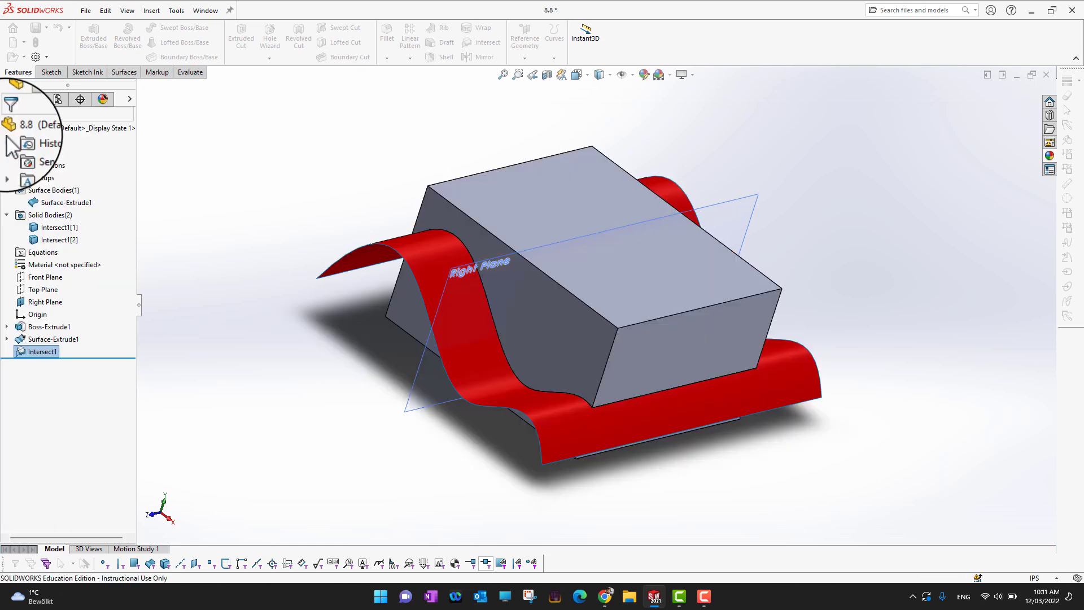
- Select Intersect1[1], Intersect1[2] and the wavy surface in turn, then hide Surface-Extrude1
click(53, 227)
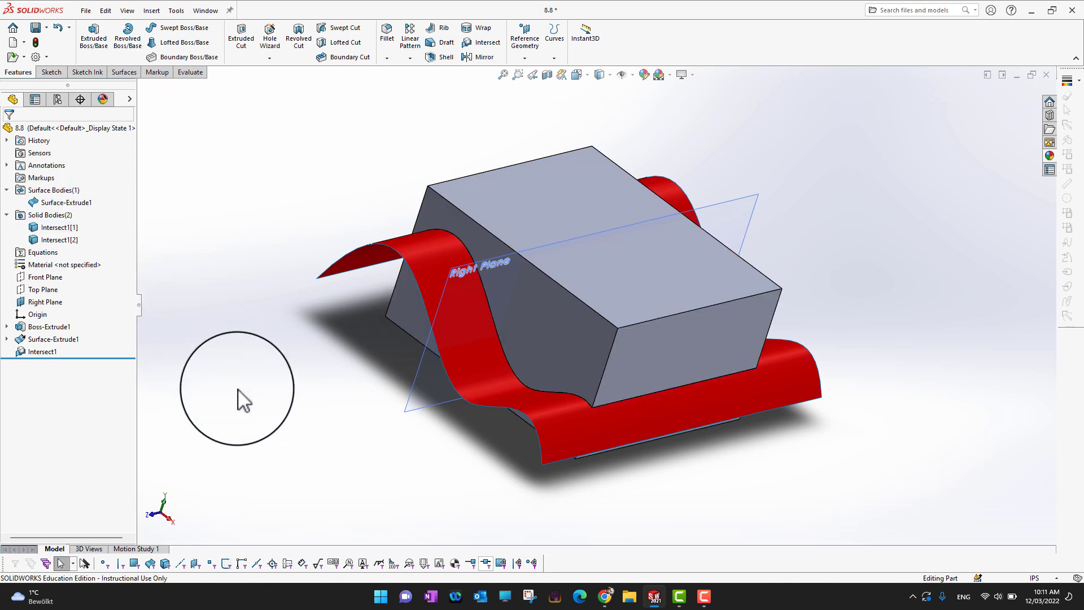
click(62, 228)
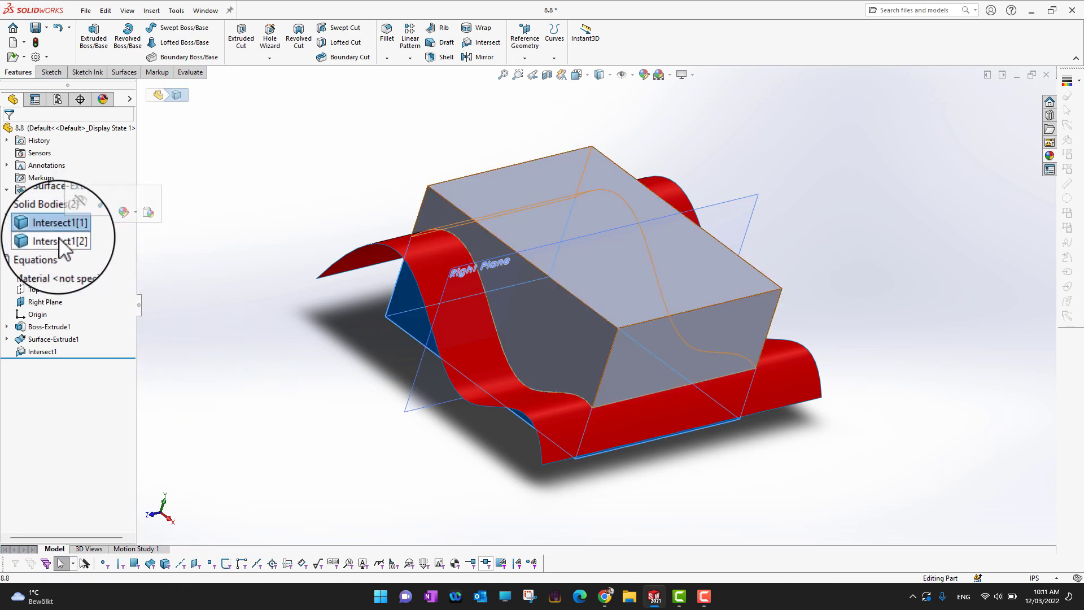
click(59, 239)
click(53, 202)
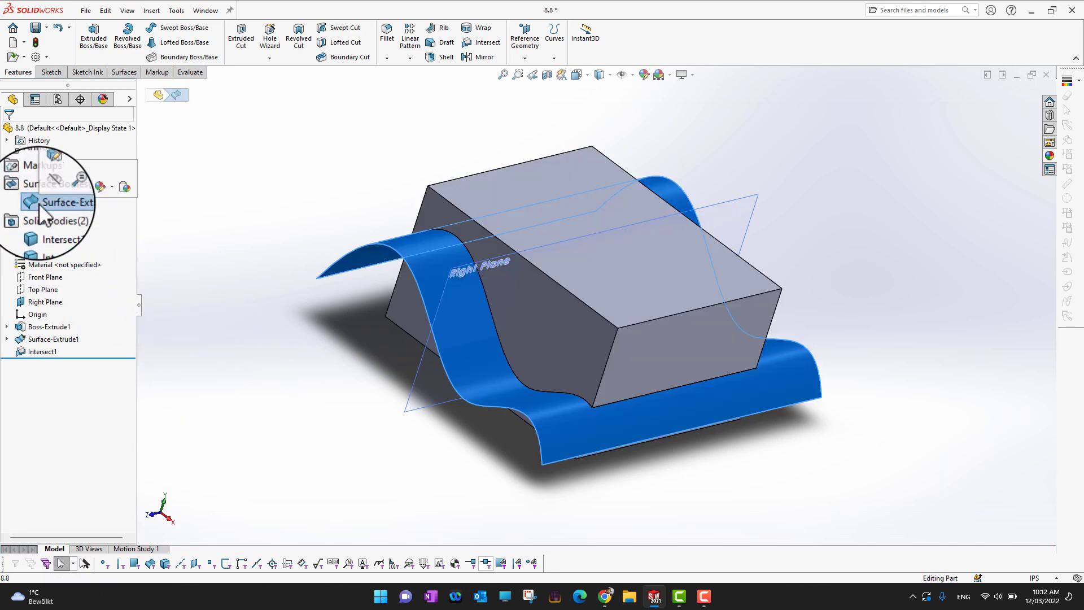
click(61, 227)
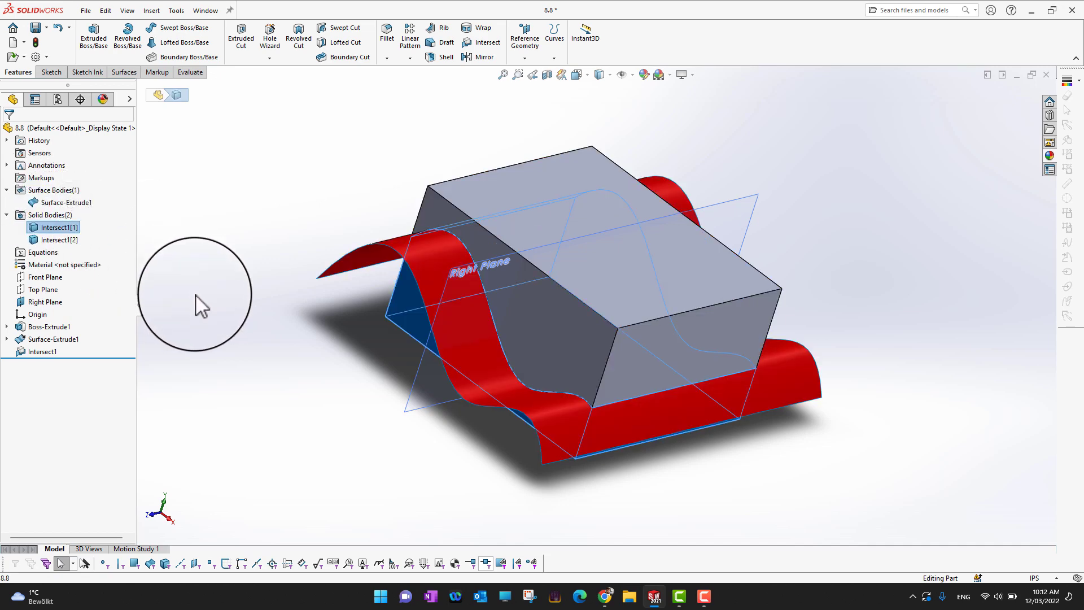
click(57, 202)
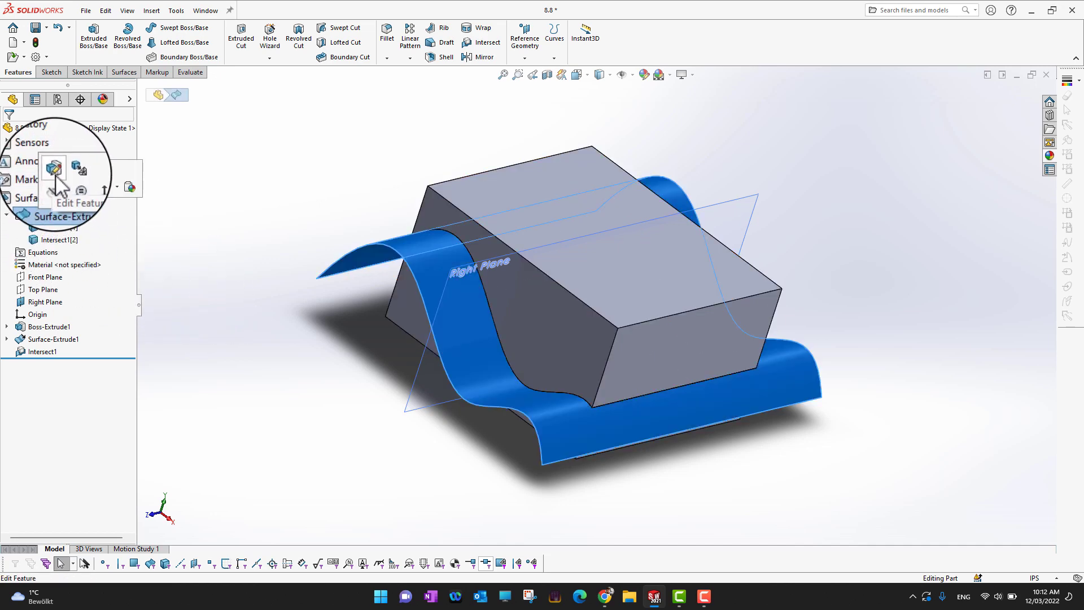
click(54, 186)
- Hide Intersect1[2] to inspect the remaining body, then show it again
click(61, 229)
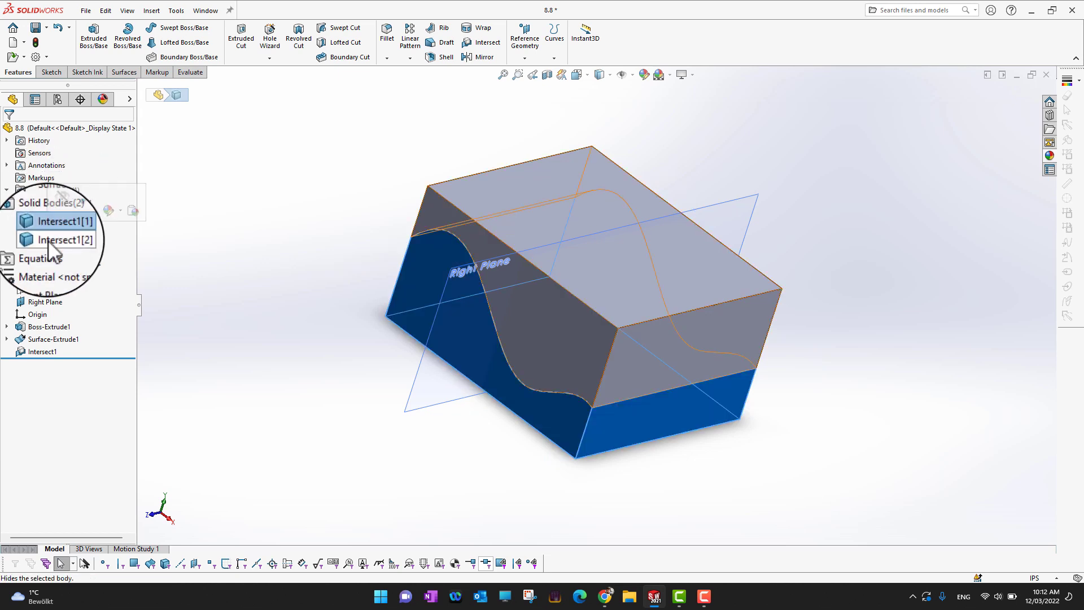
click(48, 239)
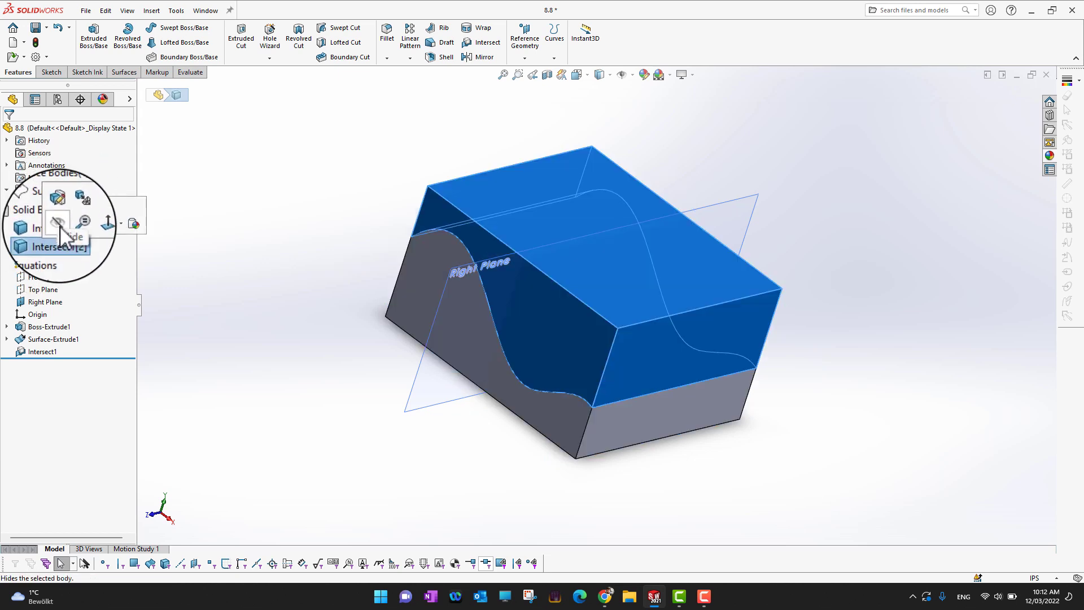
click(63, 232)
middle_drag(254, 363, 237, 327)
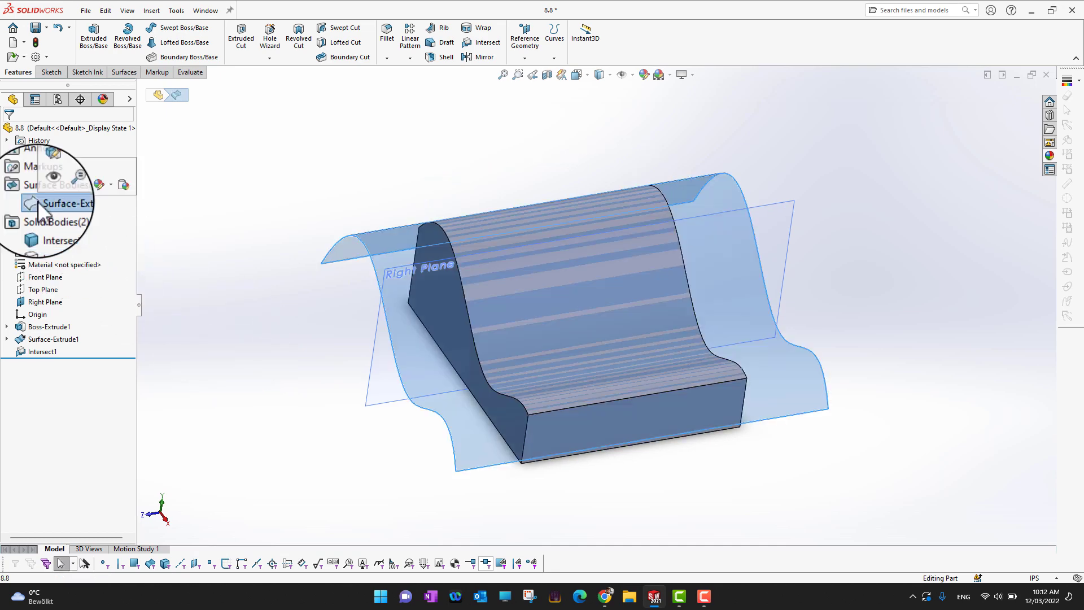
click(43, 224)
click(45, 238)
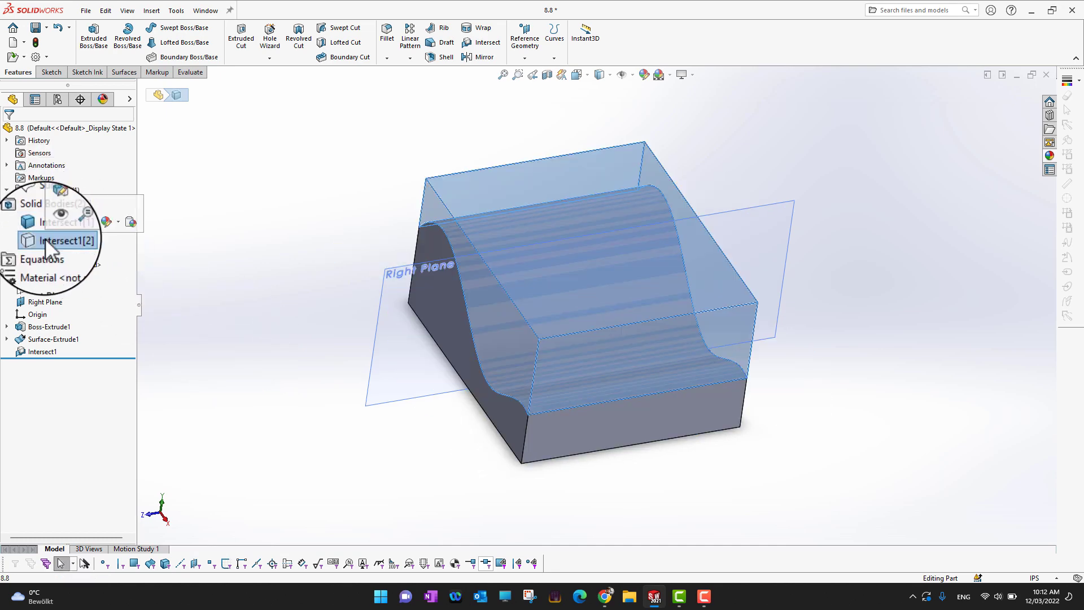
click(52, 224)
- Show the red Surface-Extrude1 body again and clear the selection
click(250, 439)
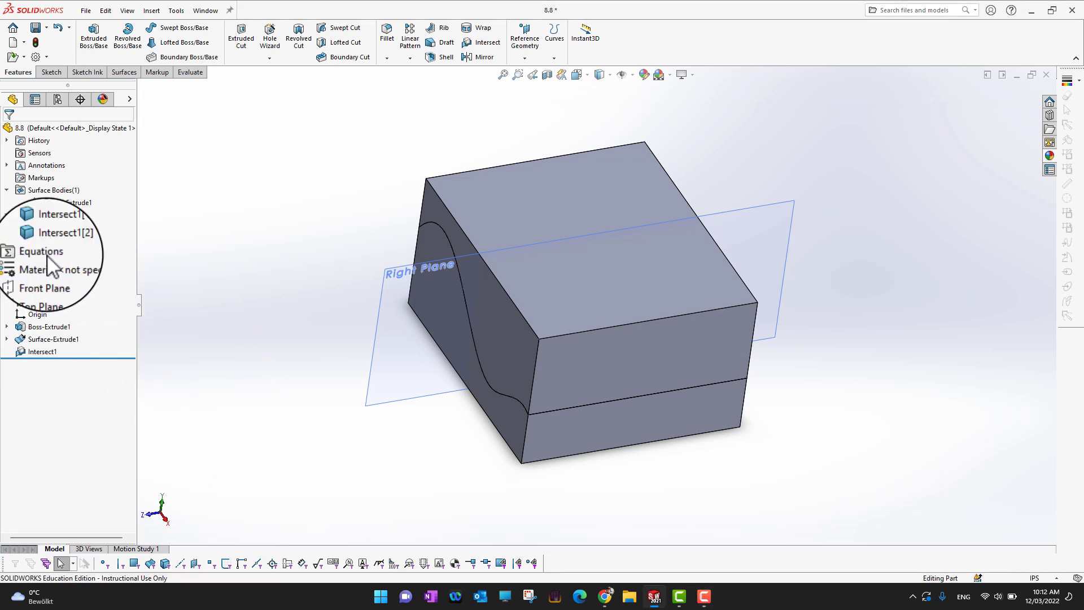
click(45, 204)
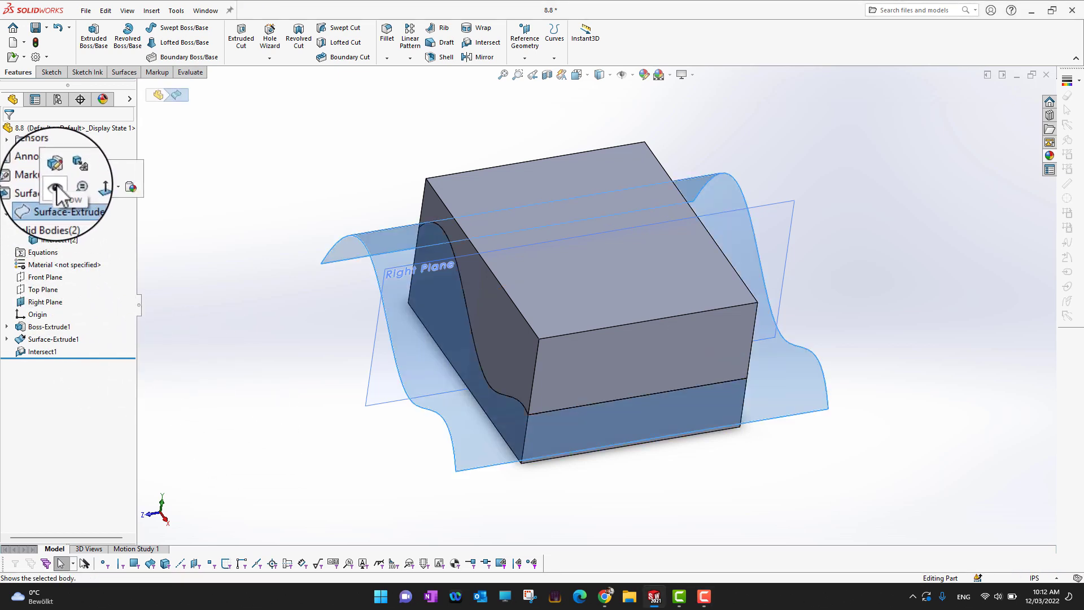
click(56, 187)
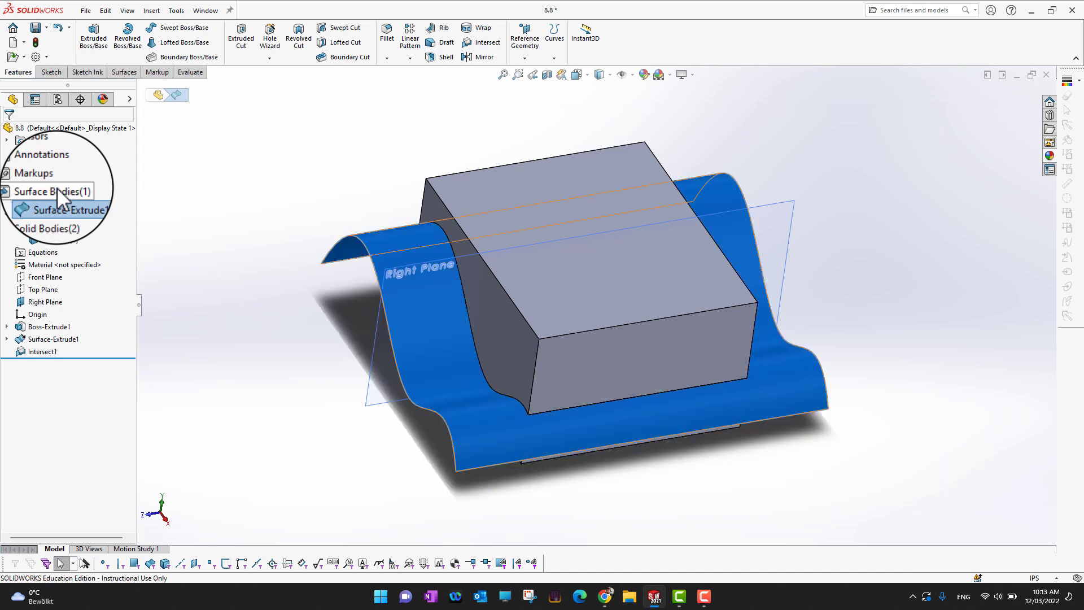
click(259, 378)
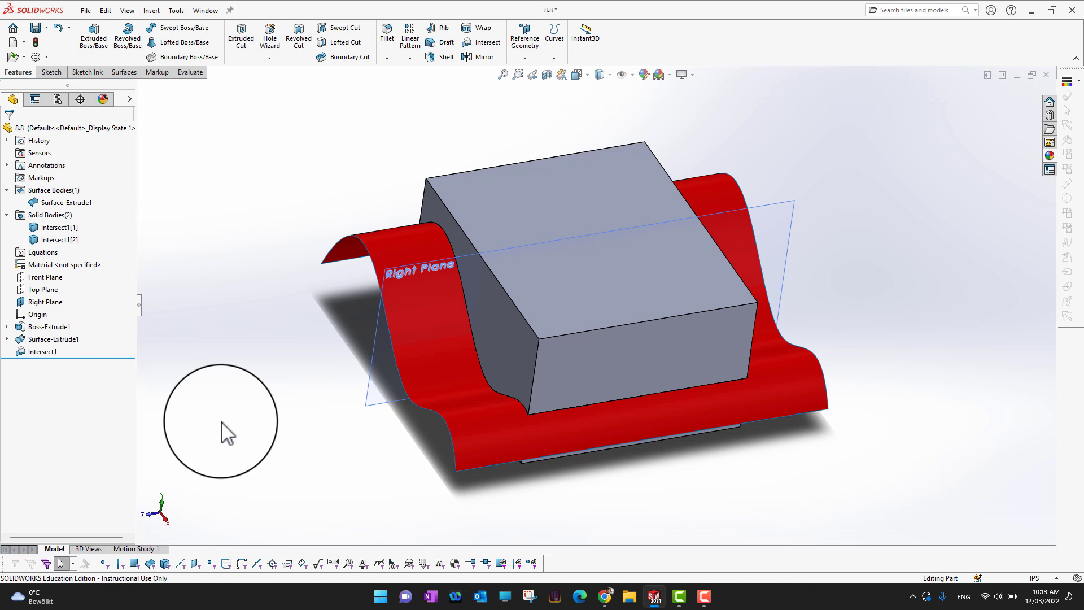
- Edit Intersect1 to add Front Plane and Right Plane, then recompute the intersection regions
click(23, 354)
click(51, 334)
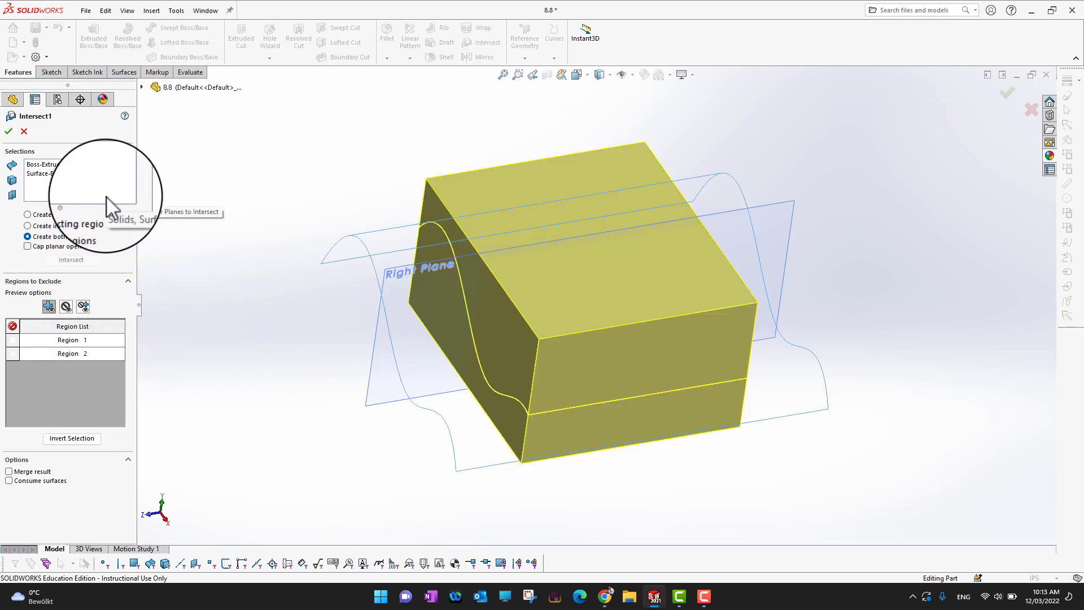
click(106, 195)
click(142, 87)
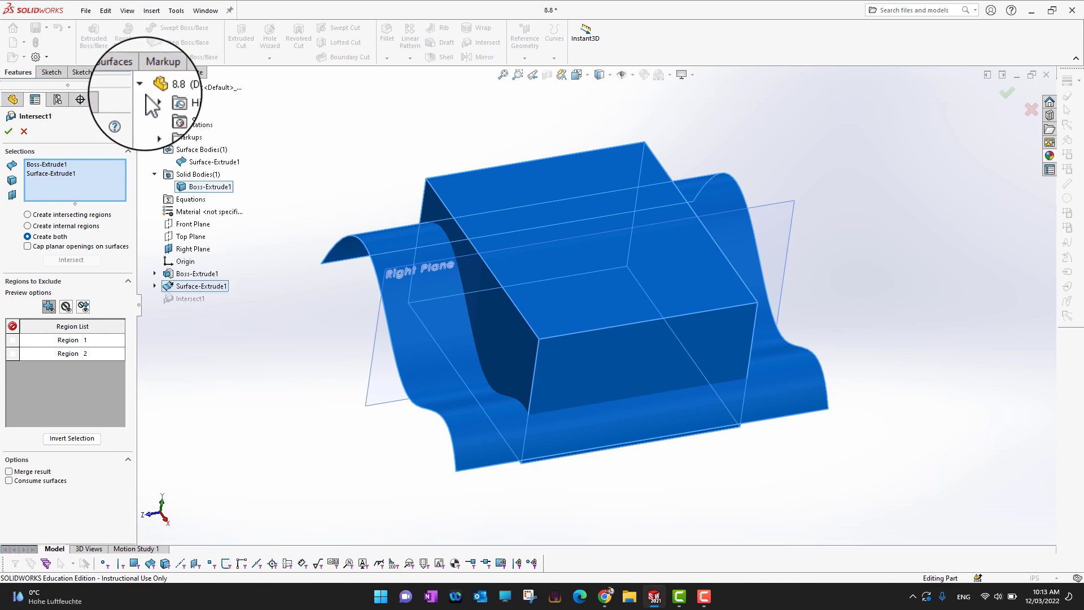
click(181, 226)
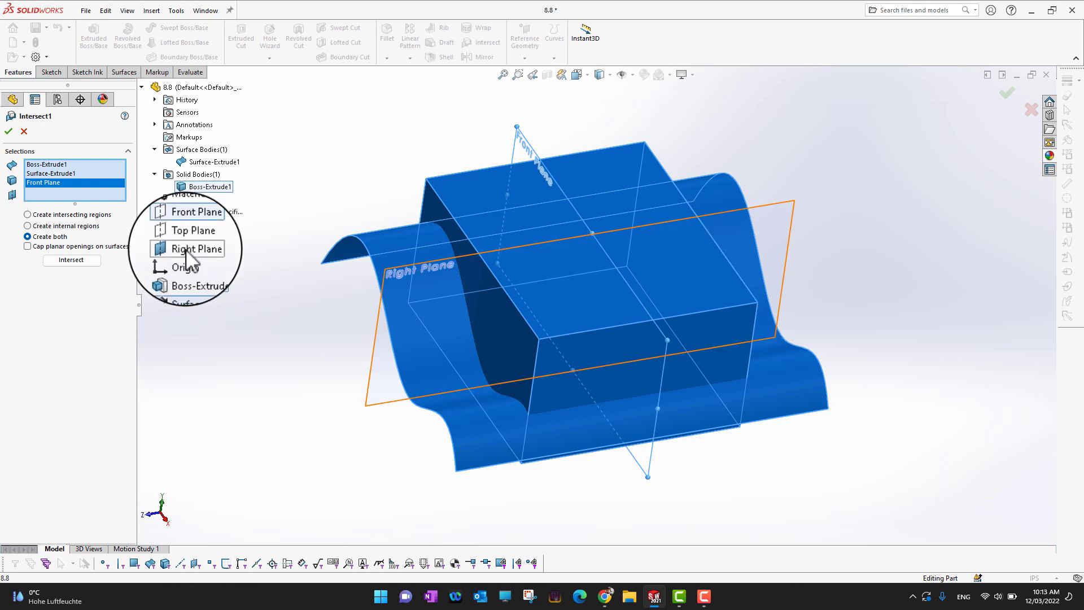
click(186, 249)
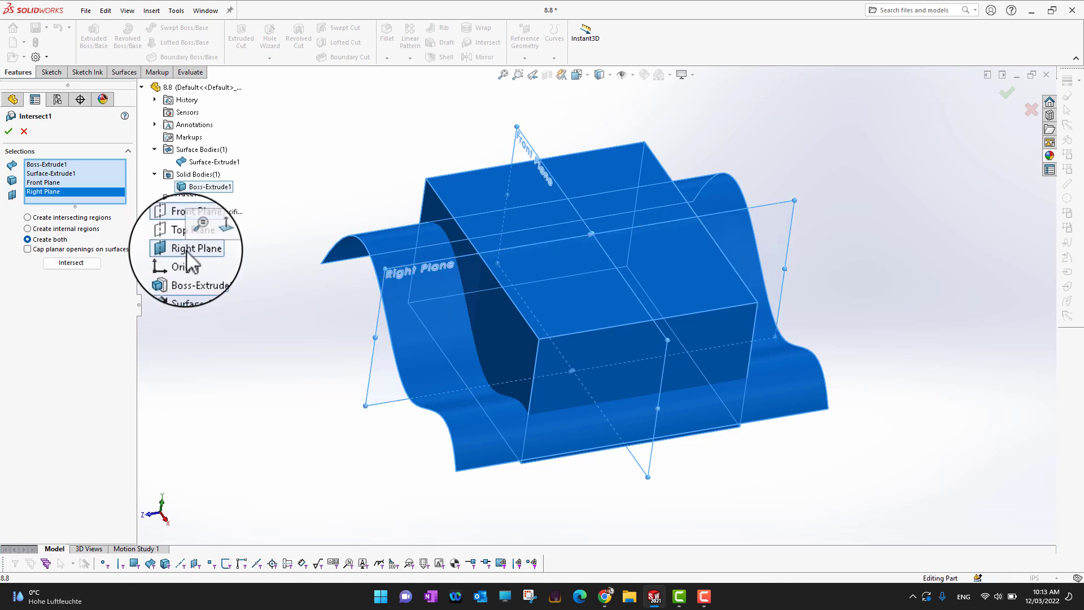
click(72, 263)
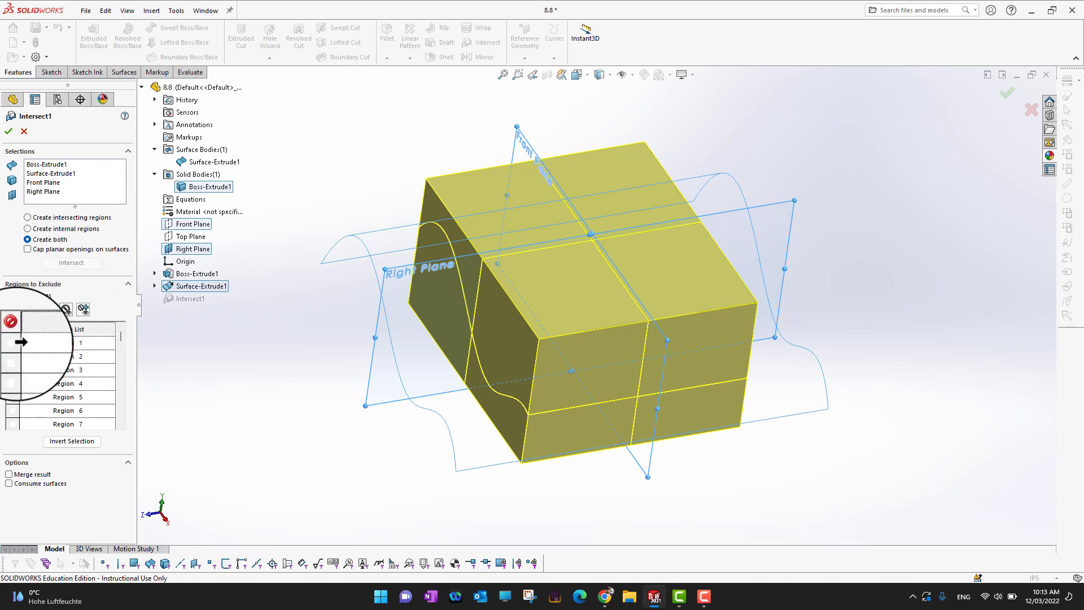
- Exclude Region 6 from Intersect1, viewing the notched box preview from front and isometric angles
middle_drag(803, 452, 719, 256)
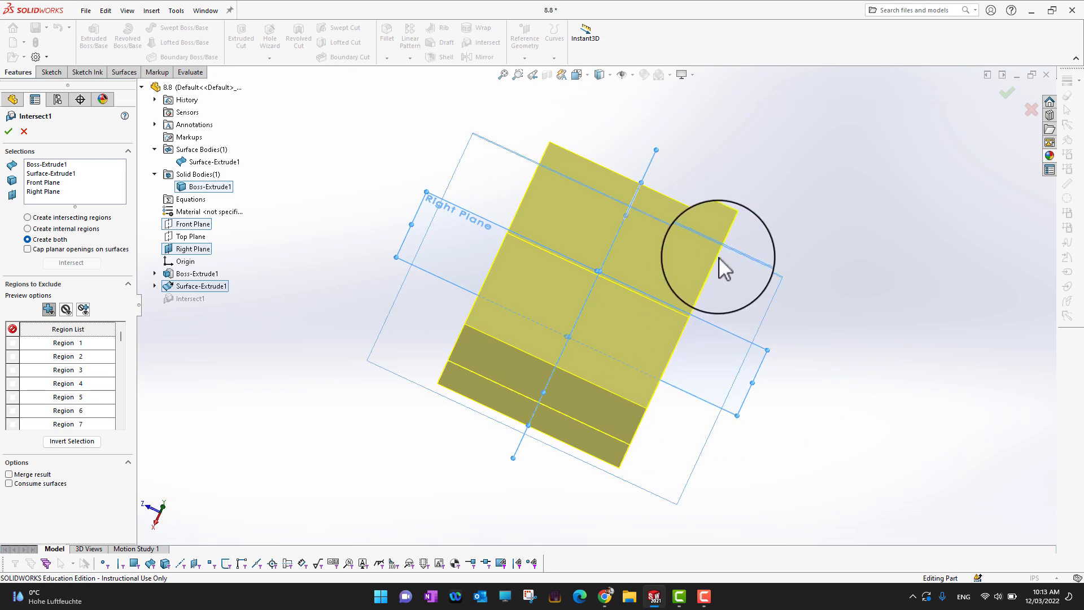
middle_drag(900, 371, 915, 312)
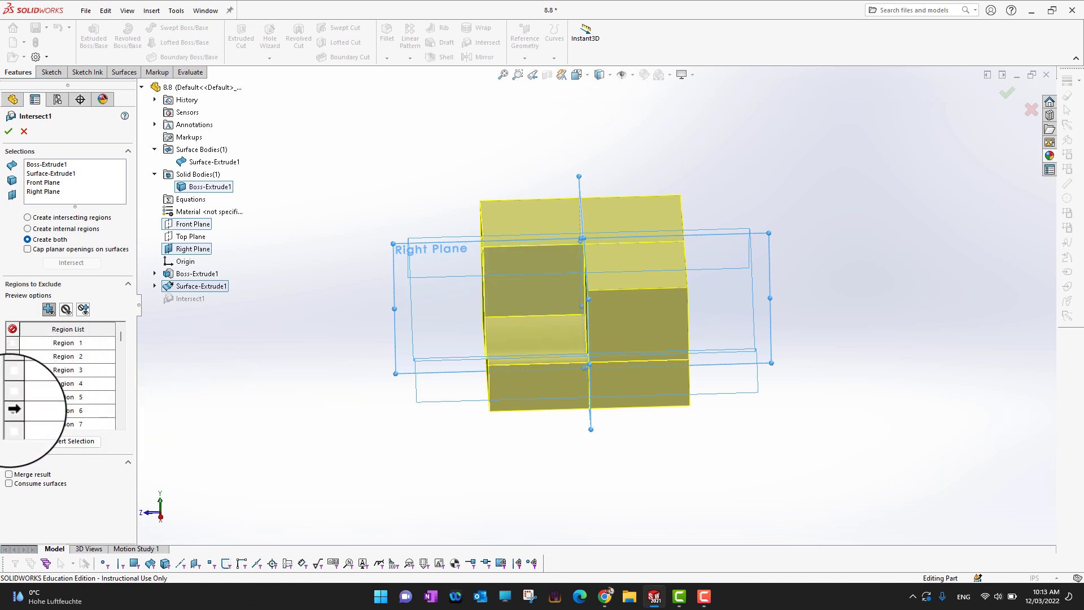
click(12, 410)
middle_drag(198, 387, 219, 382)
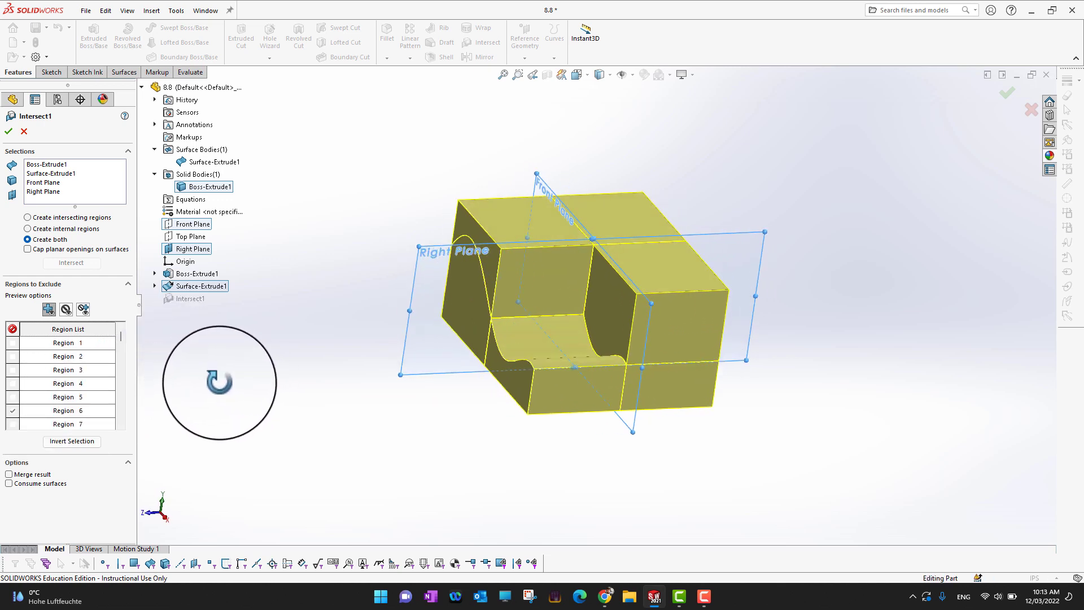
- Re-include Region 6, finish Intersect1 as eight bodies, and hide the Surface-Extrude1 wavy surface
click(12, 410)
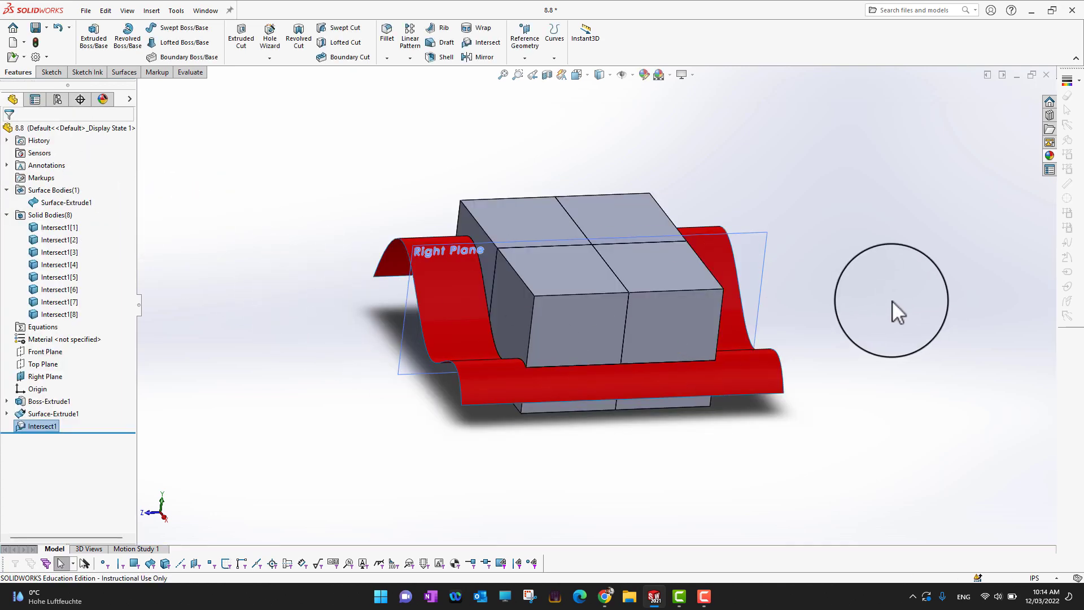
middle_drag(895, 310, 871, 350)
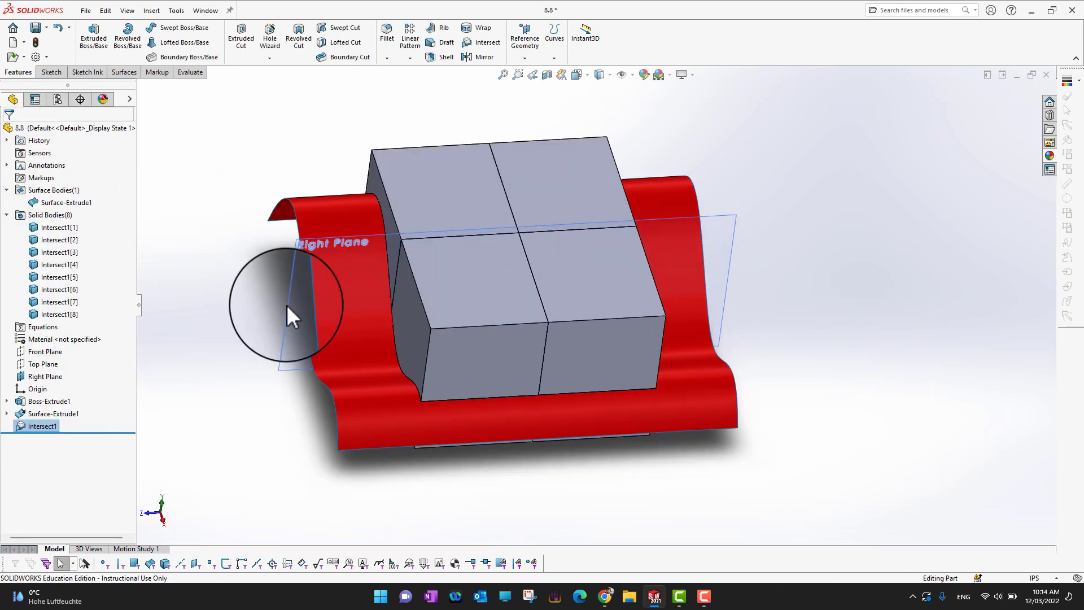
click(54, 201)
click(59, 186)
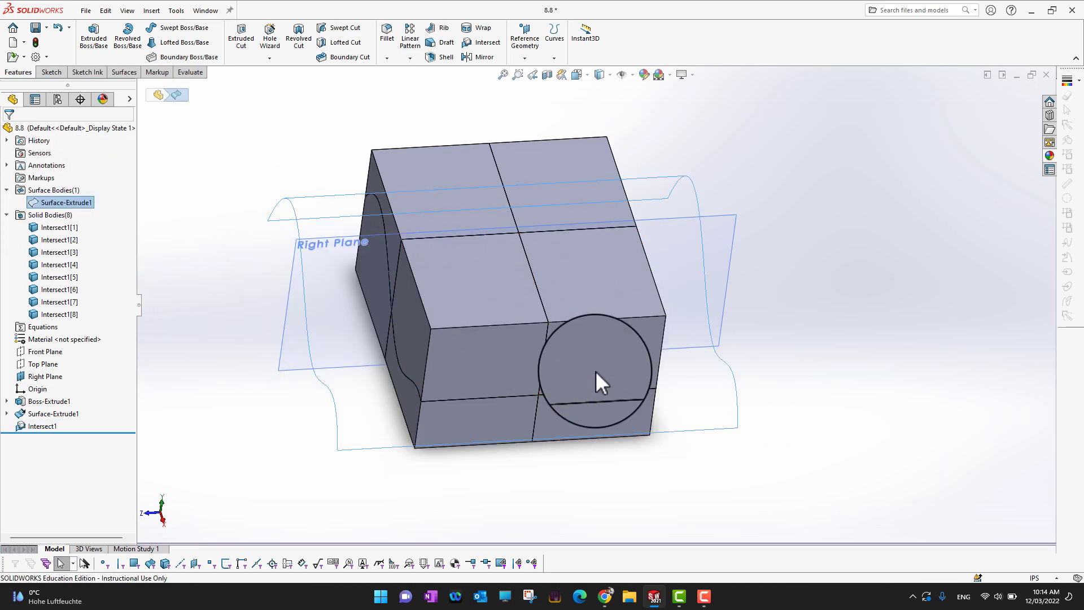
middle_drag(798, 399, 808, 369)
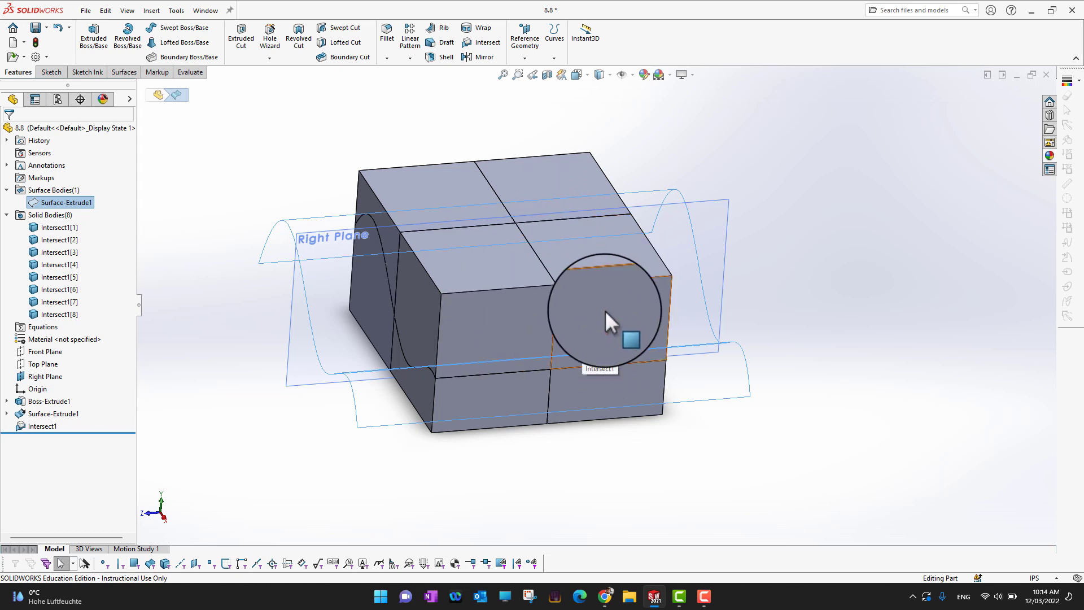
click(1009, 432)
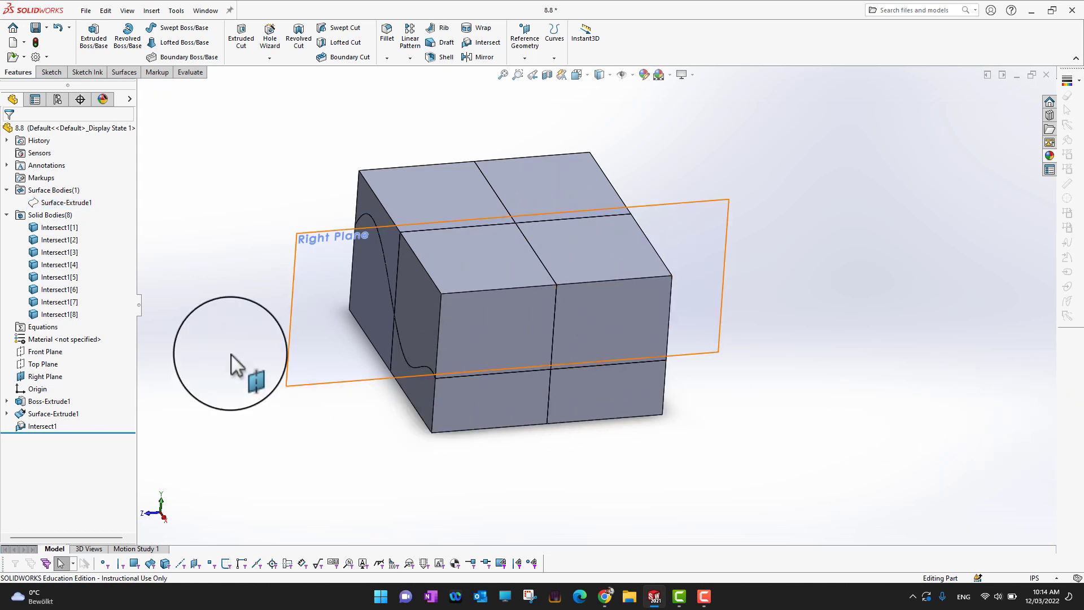
- Hide body Intersect1[8] and inspect the exposed wavy cut from a top-front view
click(59, 314)
click(59, 300)
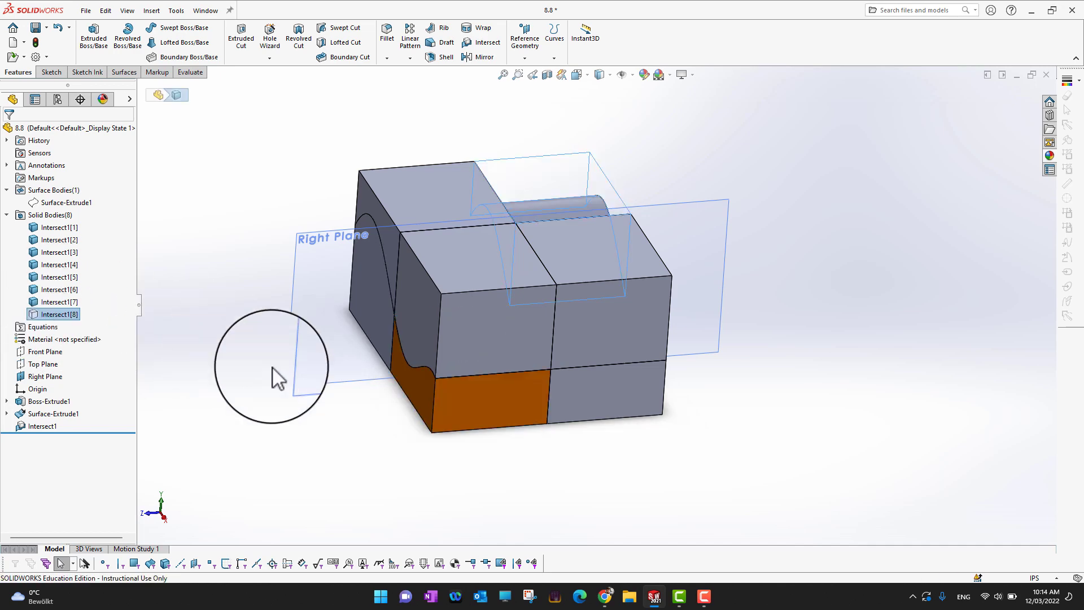
middle_drag(767, 394, 810, 439)
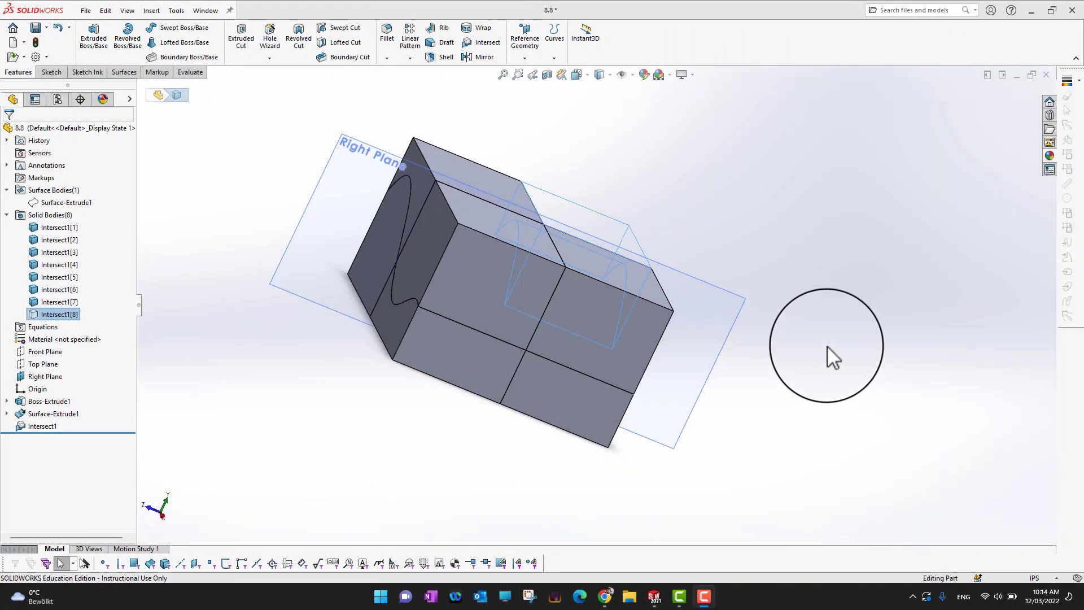
middle_drag(860, 357, 770, 396)
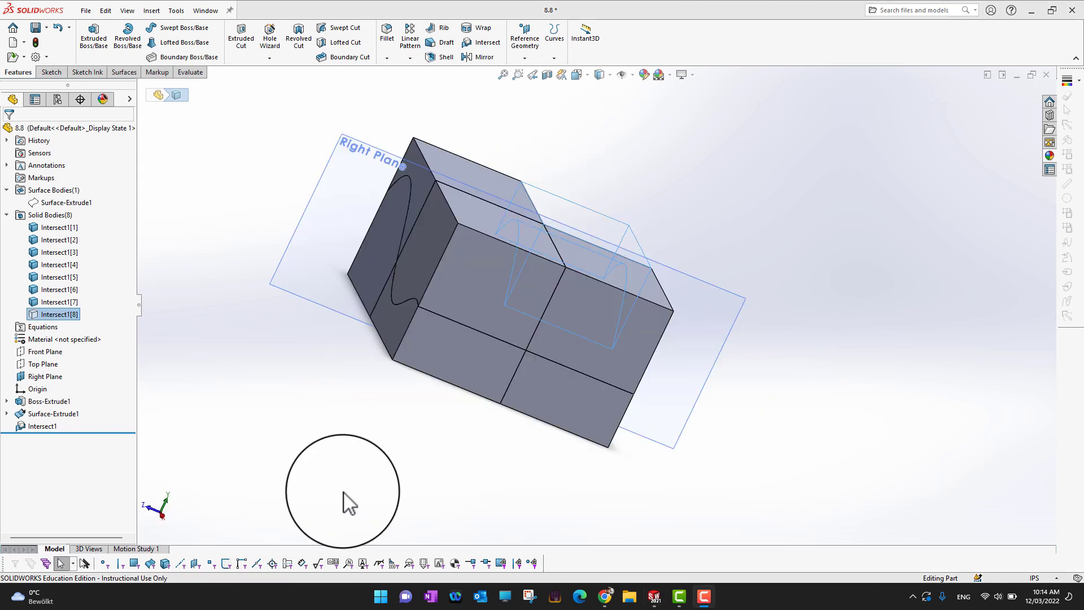
middle_drag(873, 367, 774, 407)
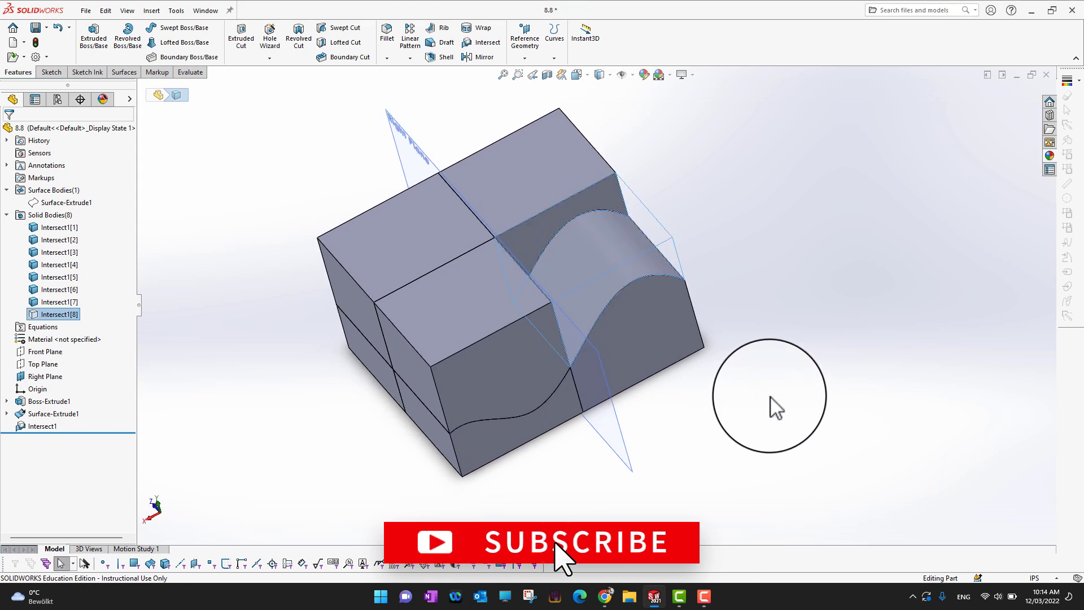